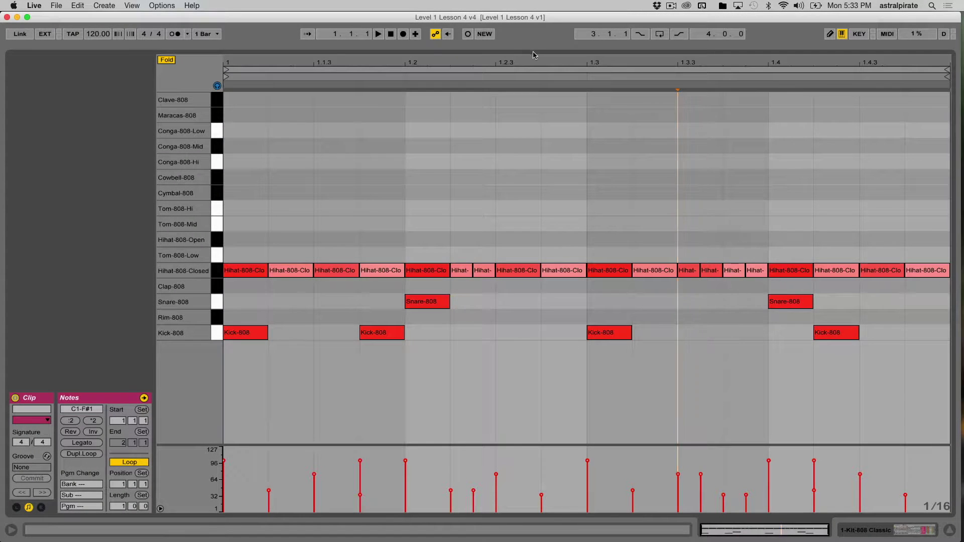
Reveal the Session mixer above the drum clip's note editor, with track routing hidden.
{"action": "left_click_drag", "start_coordinate": [539, 49], "coordinate": [509, 371]}
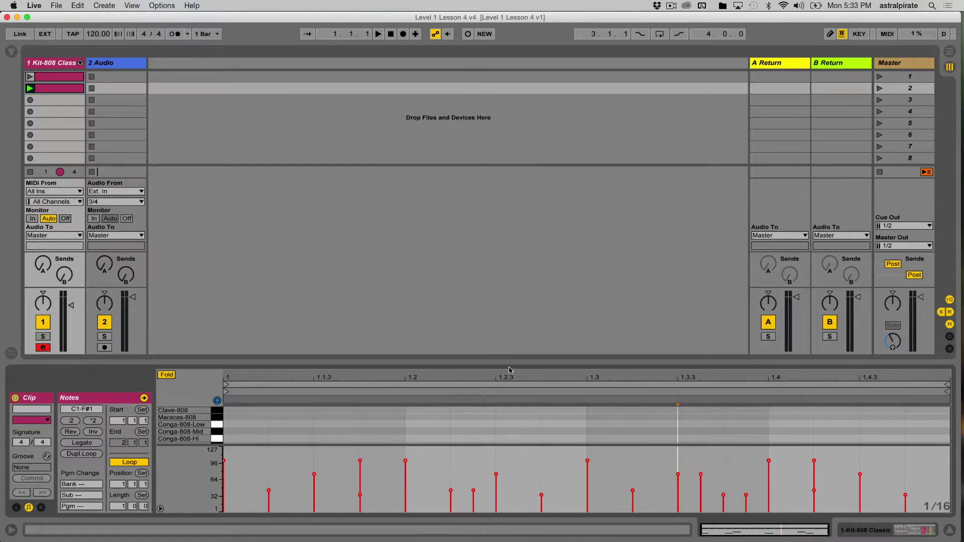
{"action": "left_click", "coordinate": [951, 300]}
Hide the mixer's sends and return tracks and open the first drum clip's notes.
{"action": "left_click", "coordinate": [943, 313]}
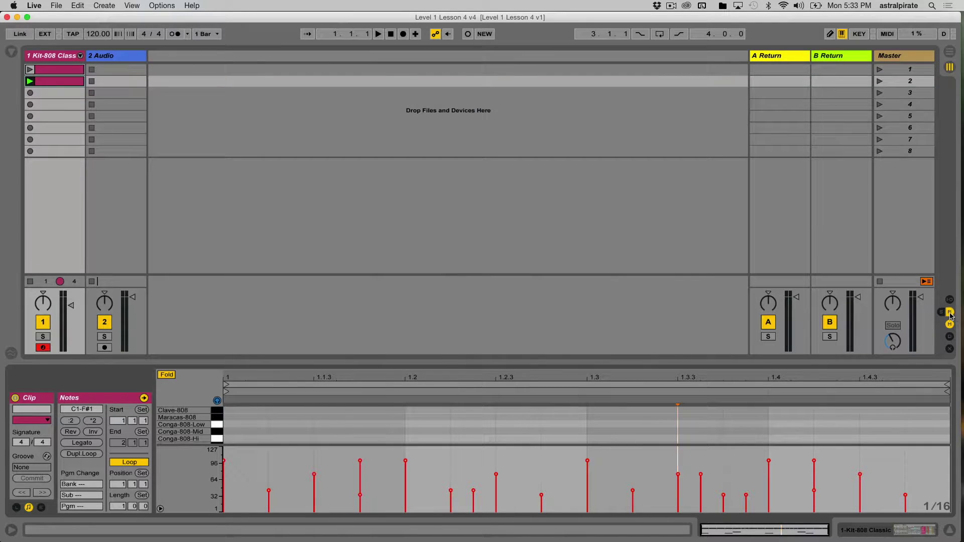
{"action": "left_click", "coordinate": [950, 313]}
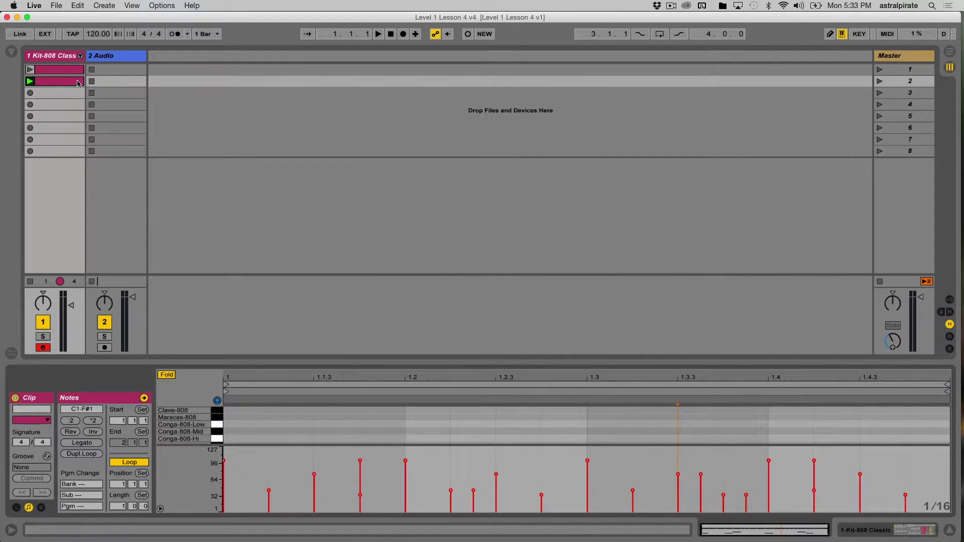
{"action": "left_click", "coordinate": [64, 71]}
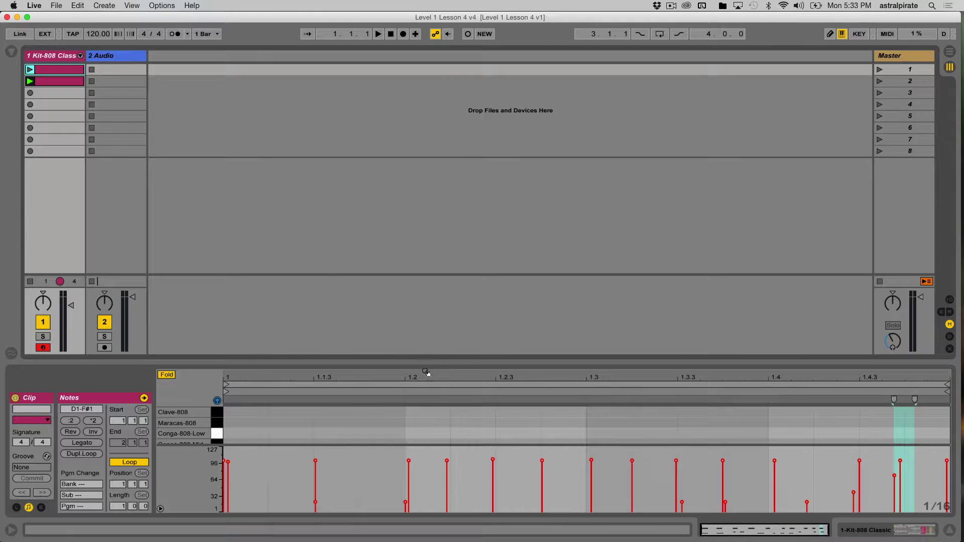
Enlarge the note editor to show the Snare, Rim and Kick rows, then launch clip 1.
{"action": "left_click_drag", "start_coordinate": [425, 360], "coordinate": [442, 259]}
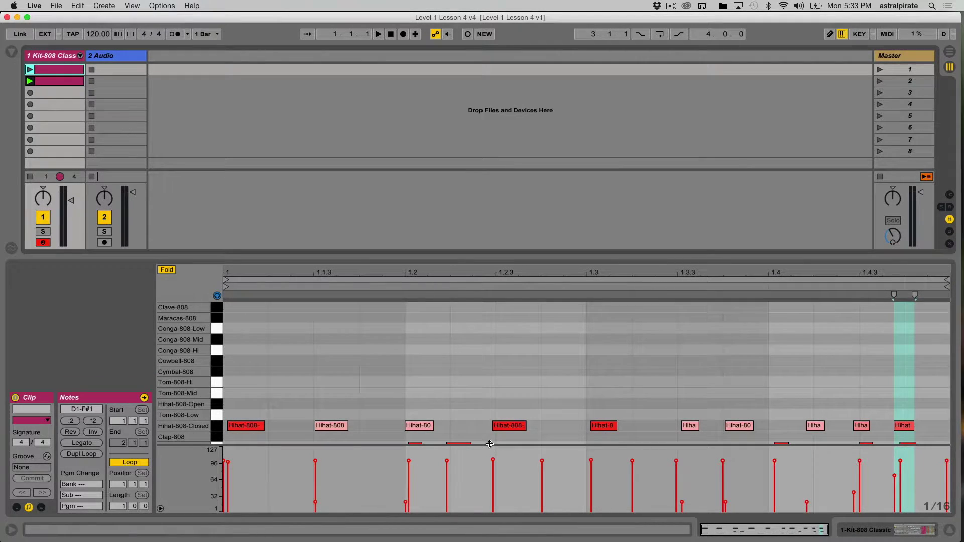
{"action": "left_click_drag", "start_coordinate": [490, 444], "coordinate": [490, 483]}
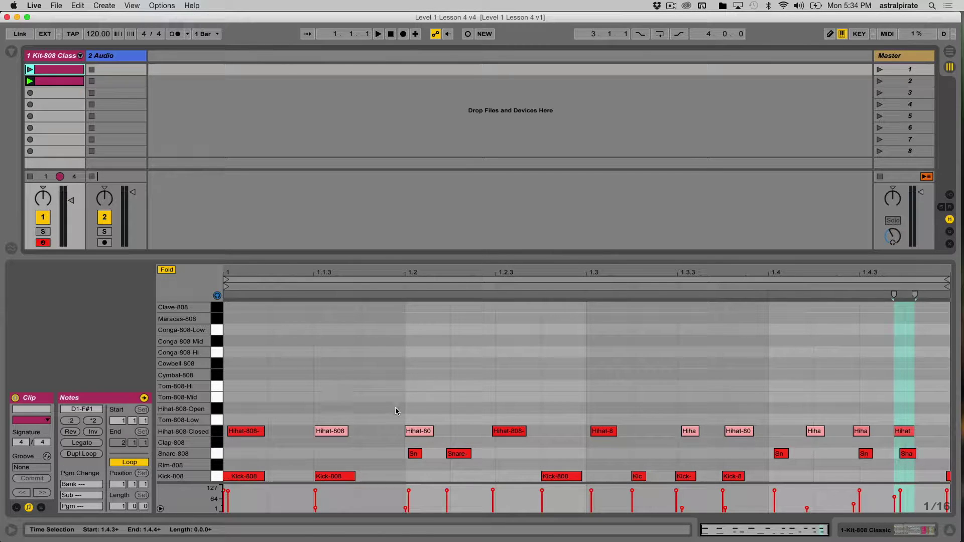
{"action": "left_click", "coordinate": [29, 70]}
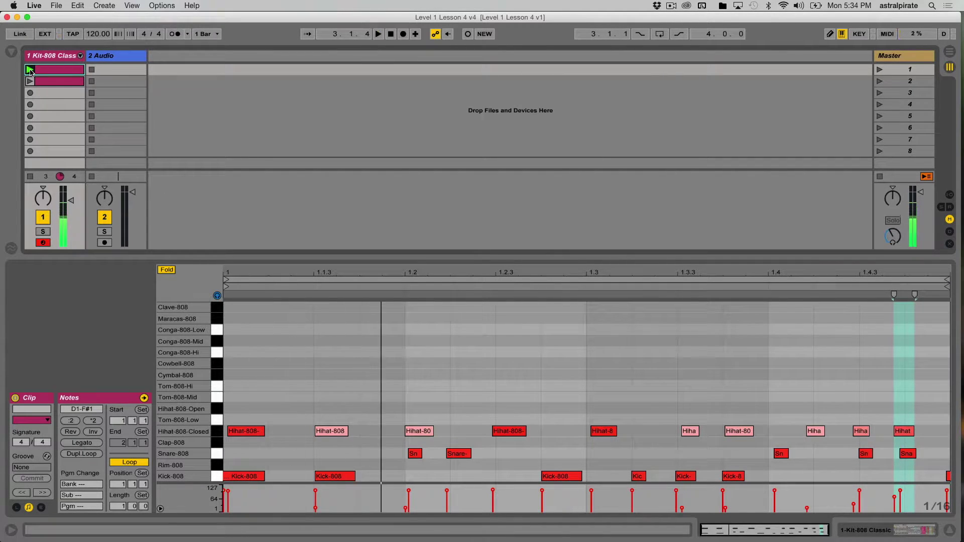
Audition the second drum clip, then stop playback.
{"action": "left_click", "coordinate": [59, 81]}
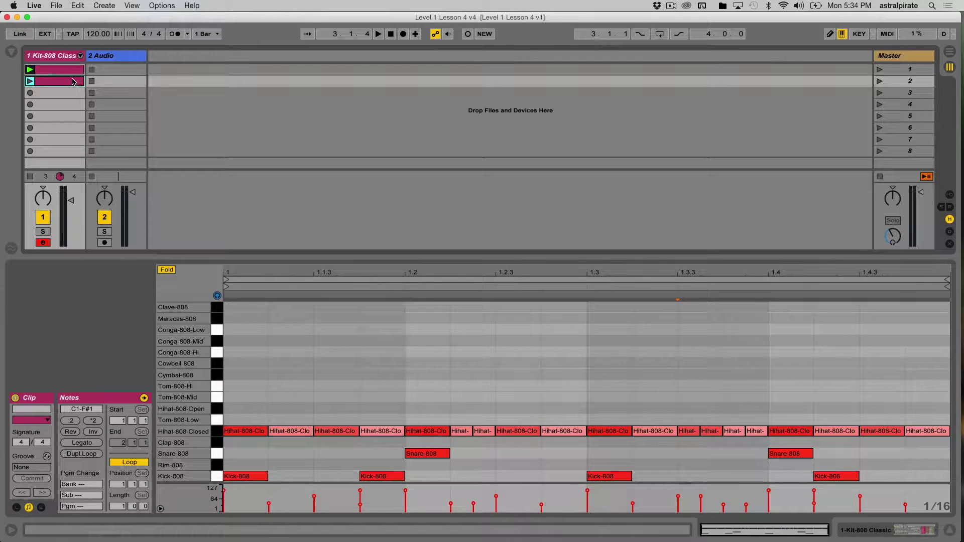
{"action": "left_click", "coordinate": [29, 82]}
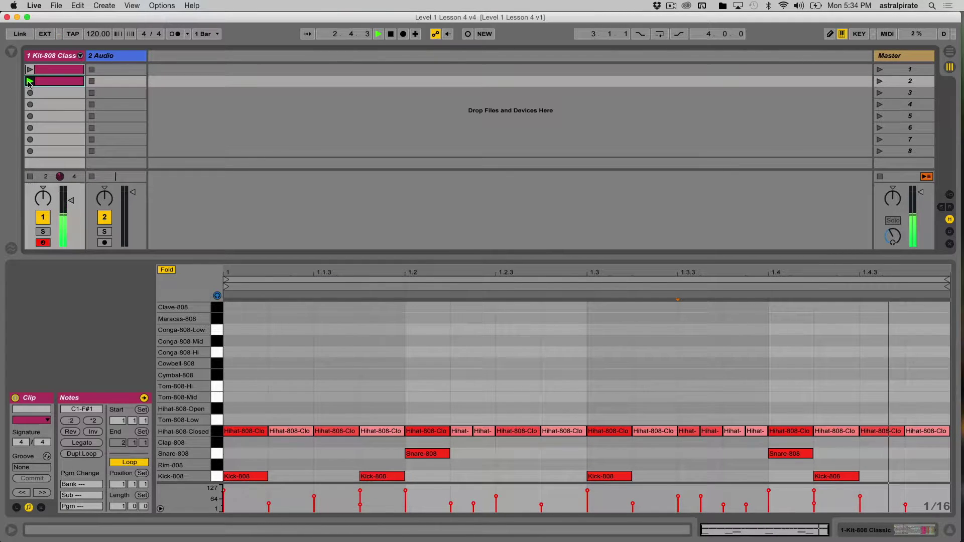
{"action": "key", "text": "space"}
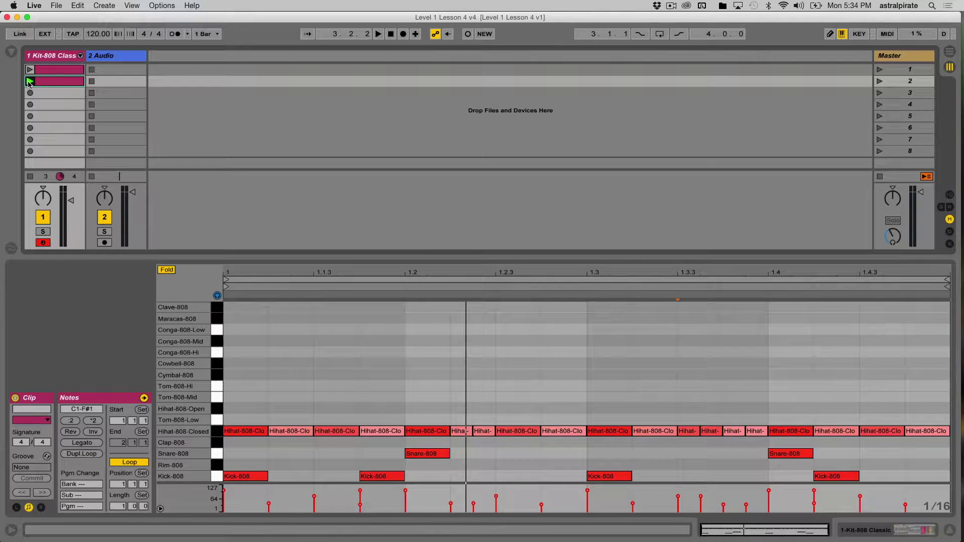
Show the first drum clip's notes in a taller note editor.
{"action": "left_click", "coordinate": [59, 71]}
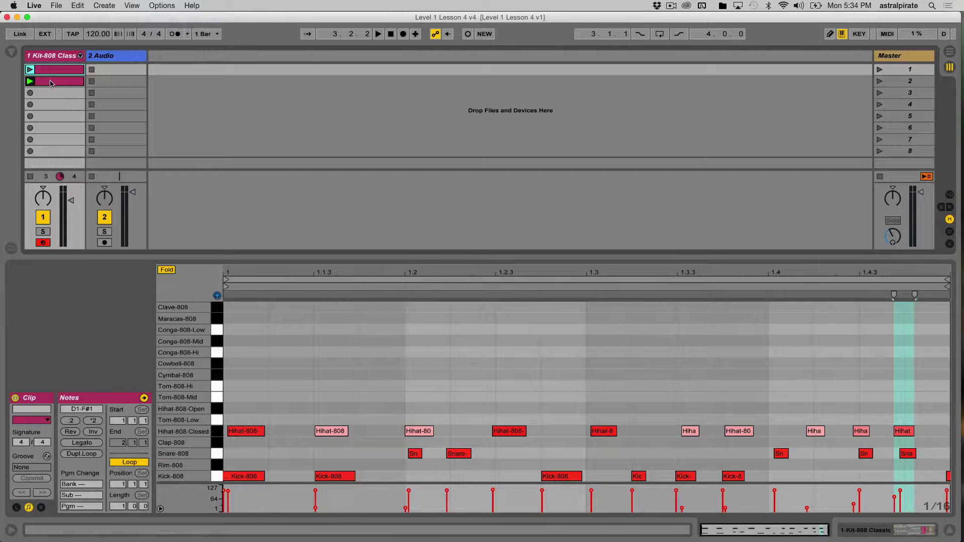
{"action": "left_click", "coordinate": [52, 82]}
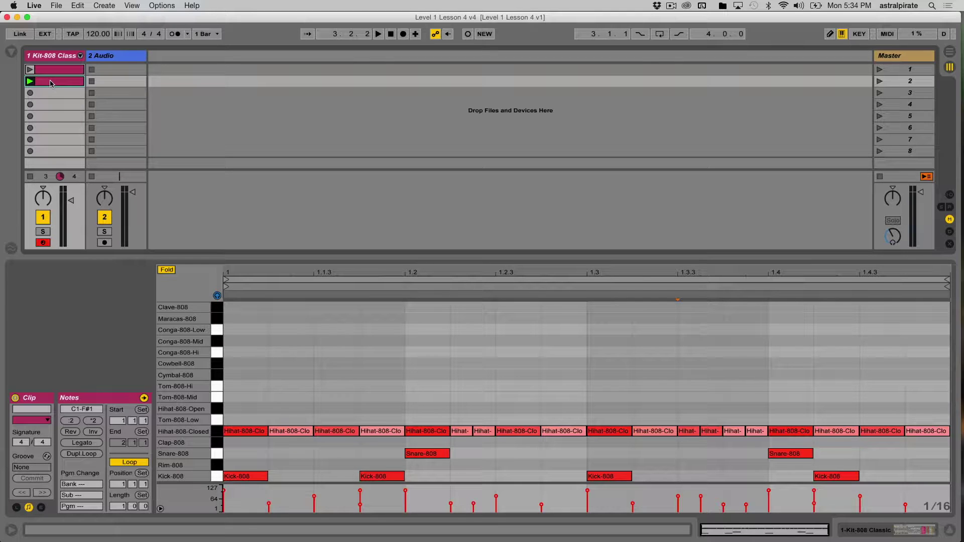
{"action": "left_click", "coordinate": [56, 70]}
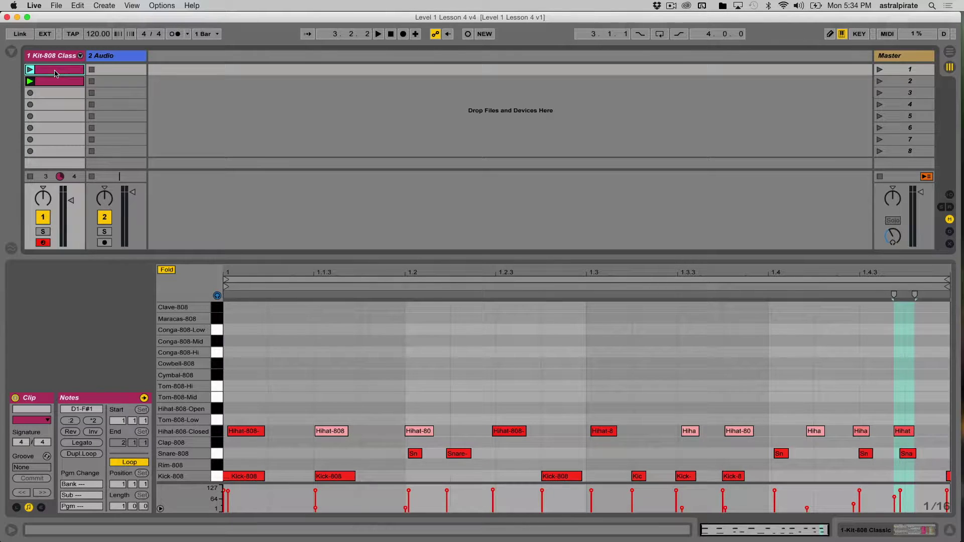
{"action": "left_click_drag", "start_coordinate": [529, 257], "coordinate": [531, 169]}
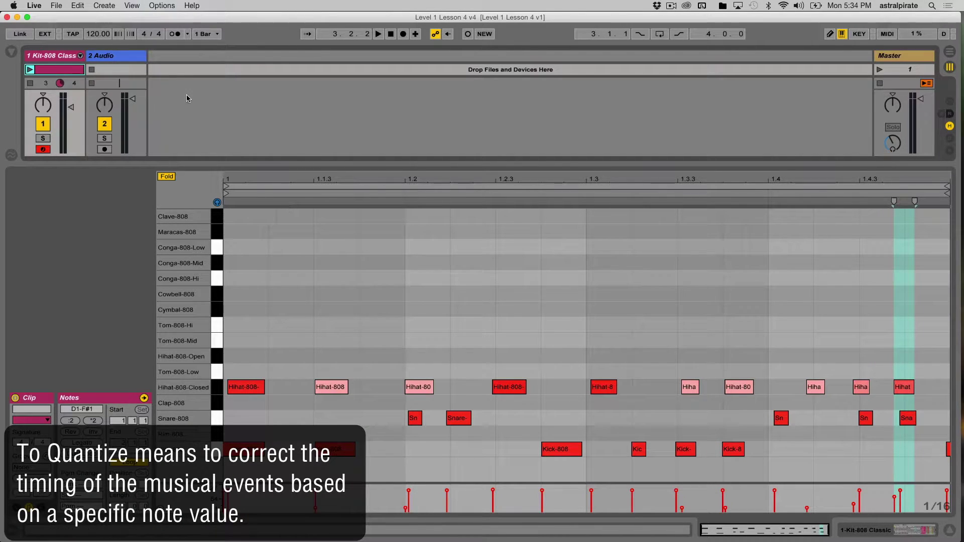
Clear the first clip's loop selection so the insert mark sits at 1.1.2.
{"action": "left_click", "coordinate": [77, 6]}
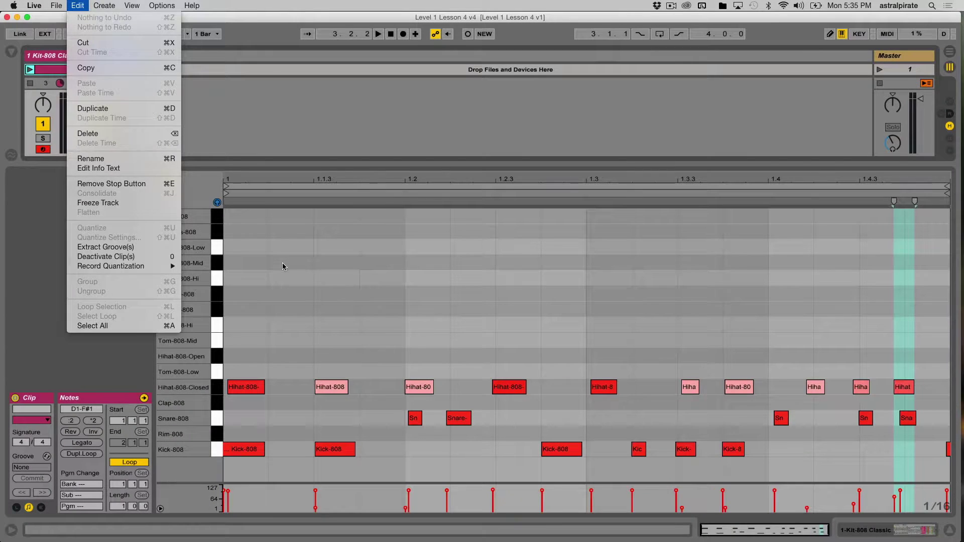
{"action": "left_click", "coordinate": [283, 264]}
{"action": "left_click", "coordinate": [282, 263]}
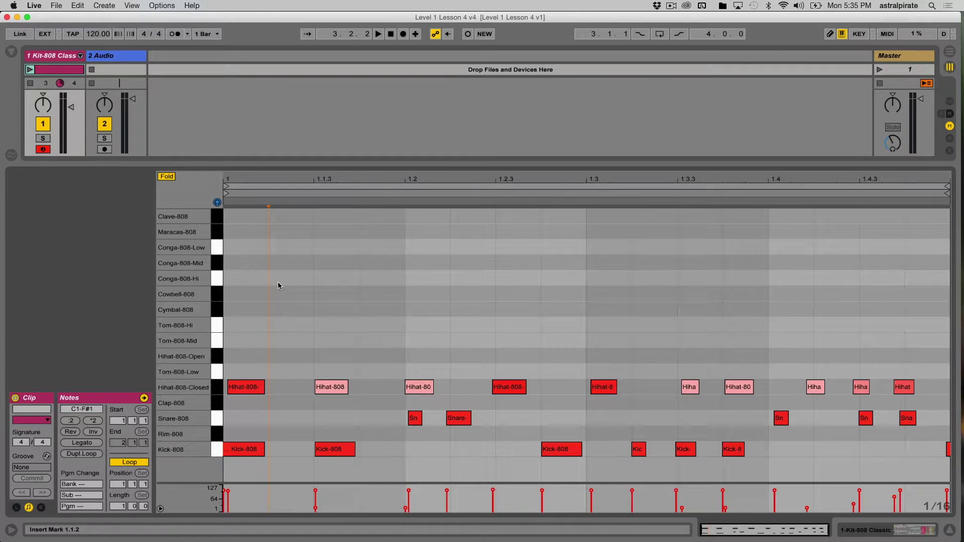
{"action": "left_click", "coordinate": [76, 6]}
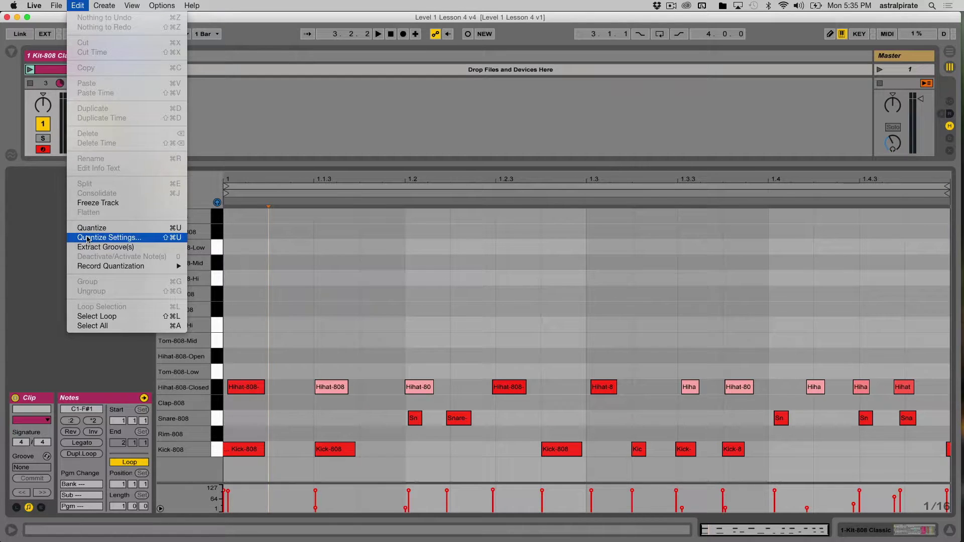
{"action": "left_click", "coordinate": [104, 239]}
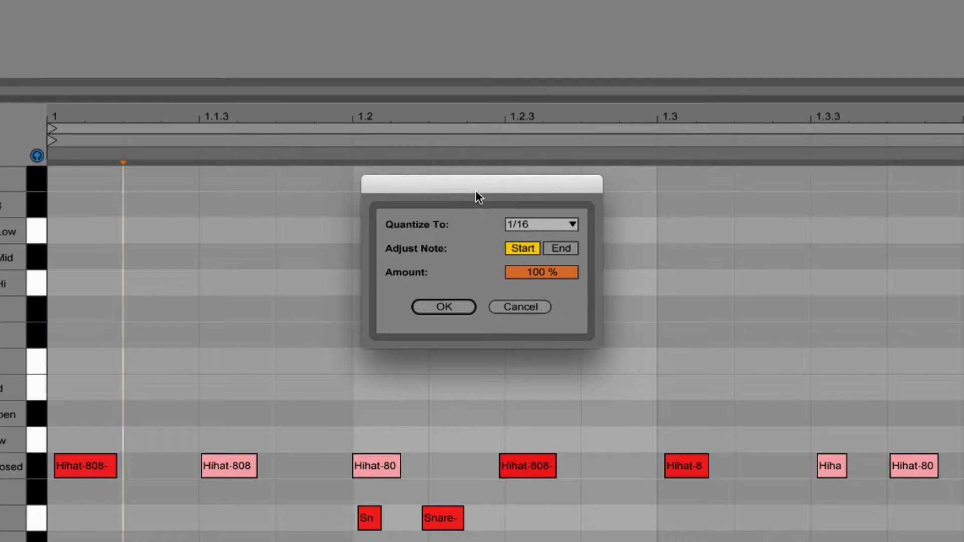
{"action": "left_click_drag", "start_coordinate": [479, 189], "coordinate": [502, 80]}
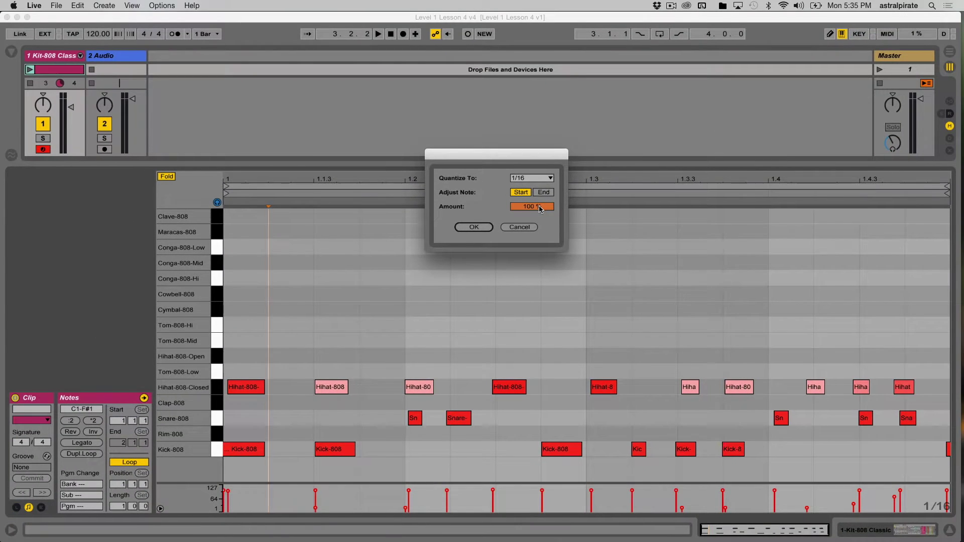
{"action": "left_click", "coordinate": [523, 227]}
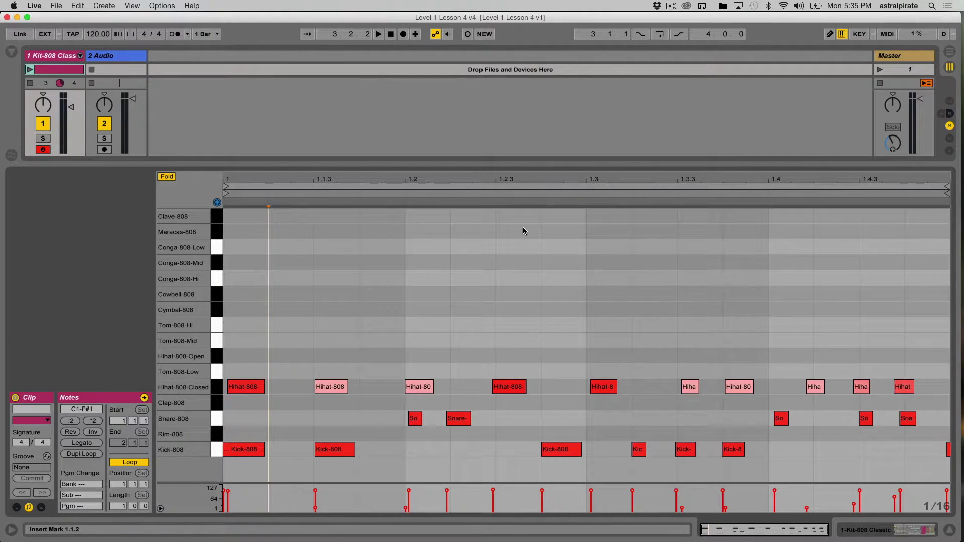
{"action": "key", "text": "space"}
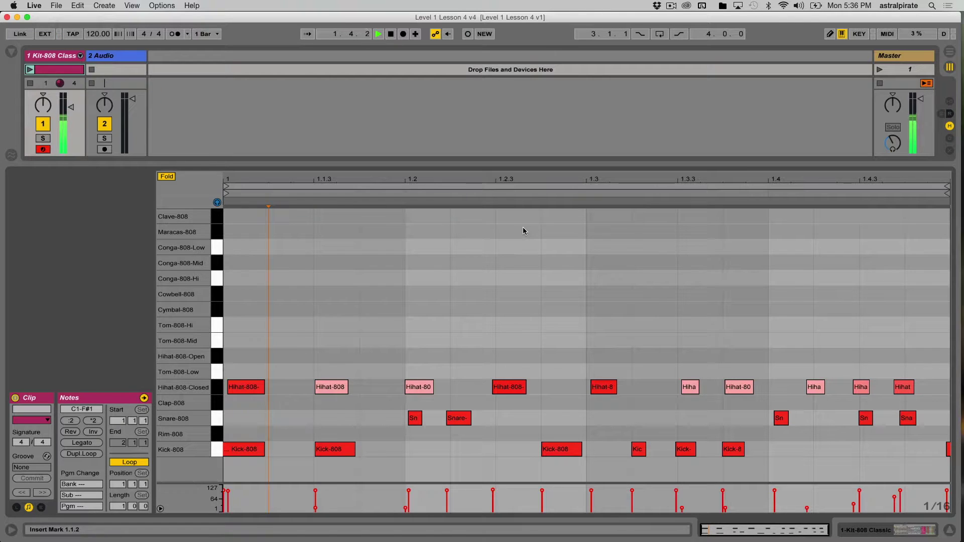
Play clip 1 with the metronome on and quantize note starts to 1/16 at 100%.
{"action": "left_click", "coordinate": [29, 71]}
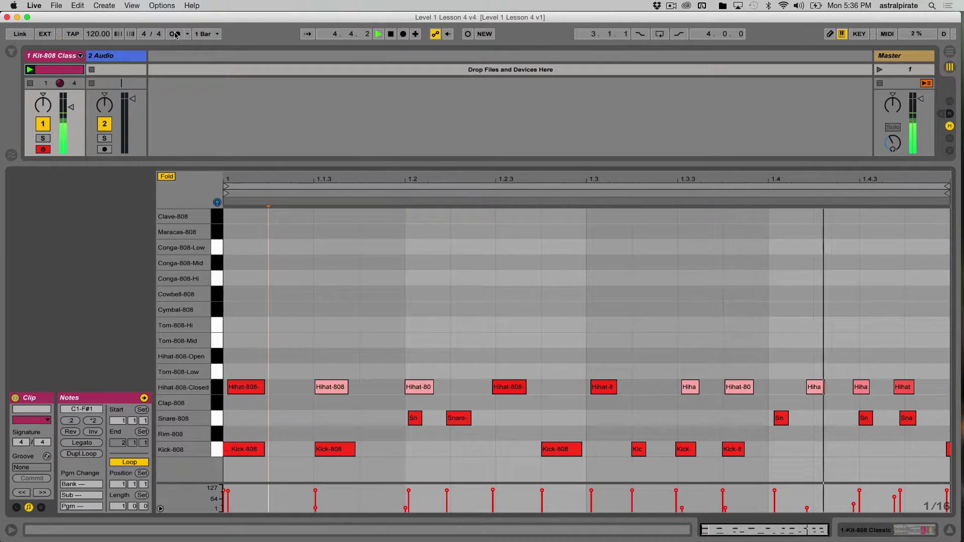
{"action": "left_click", "coordinate": [175, 34]}
{"action": "left_click", "coordinate": [81, 6]}
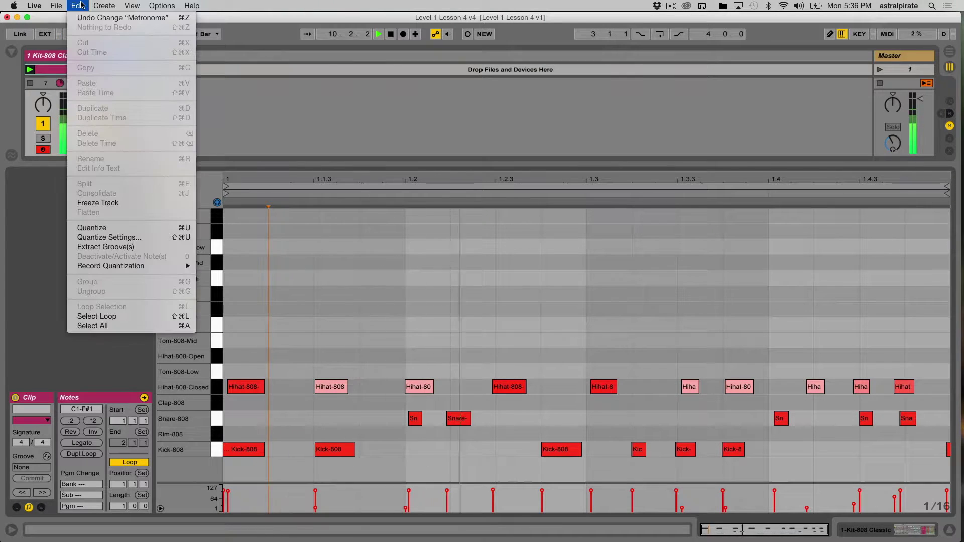
{"action": "left_click", "coordinate": [99, 238]}
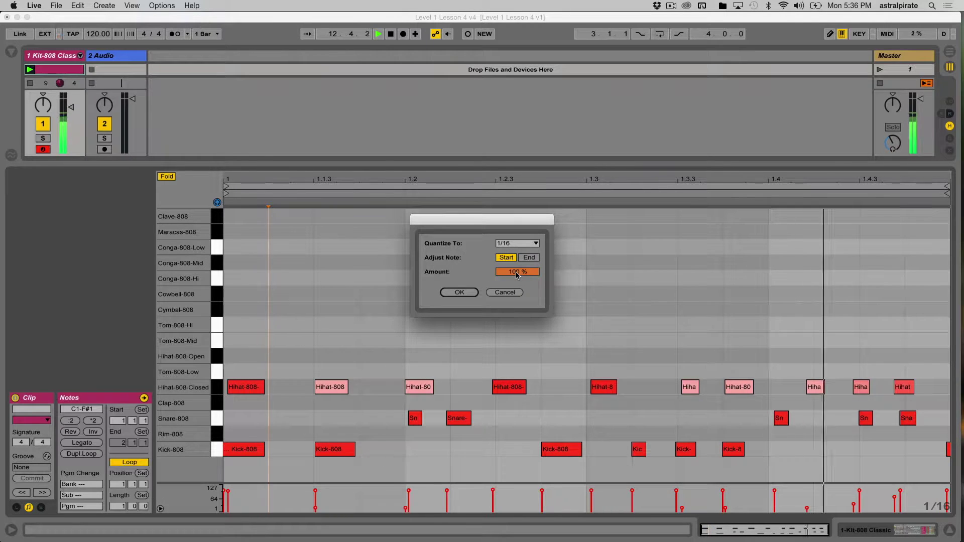
{"action": "left_click", "coordinate": [460, 293]}
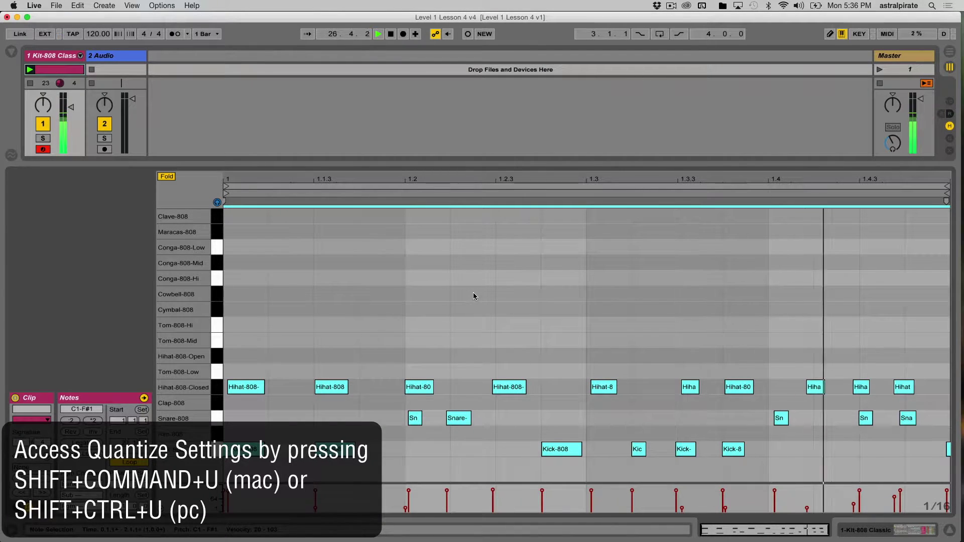
{"action": "key", "text": "shift+super+u"}
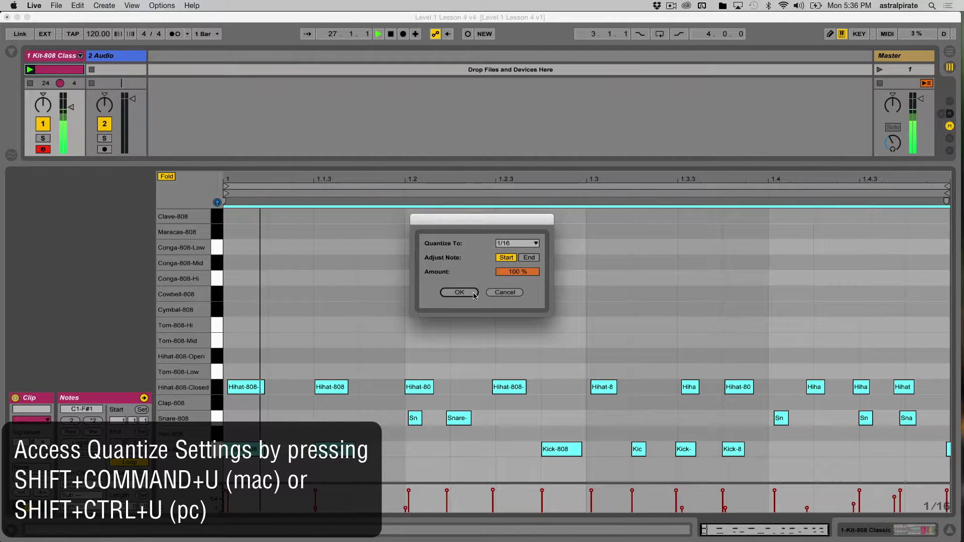
Re-quantize the drum note starts to 1/16 at 70% amount, then deselect all notes.
{"action": "left_click", "coordinate": [527, 268]}
{"action": "left_click_drag", "start_coordinate": [526, 268], "coordinate": [527, 277]}
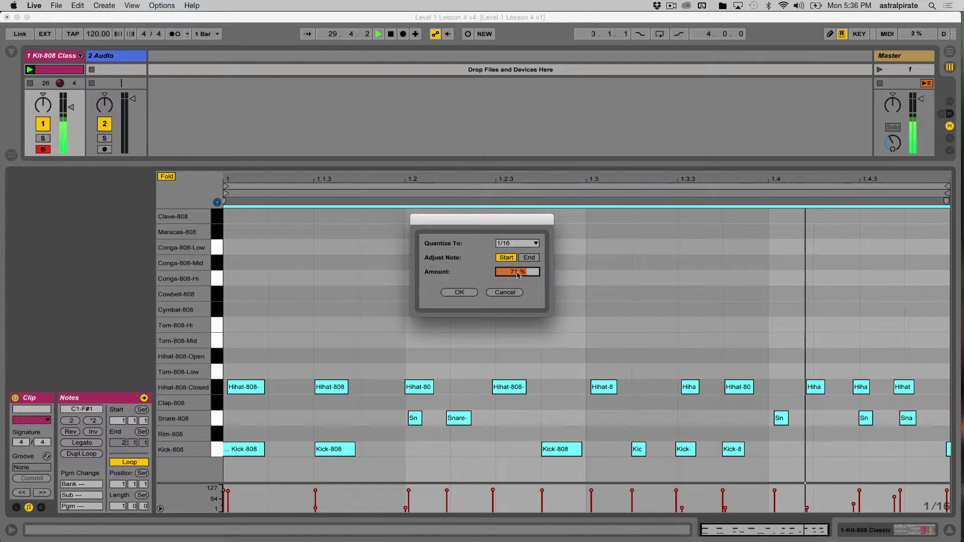
{"action": "key", "text": "Down"}
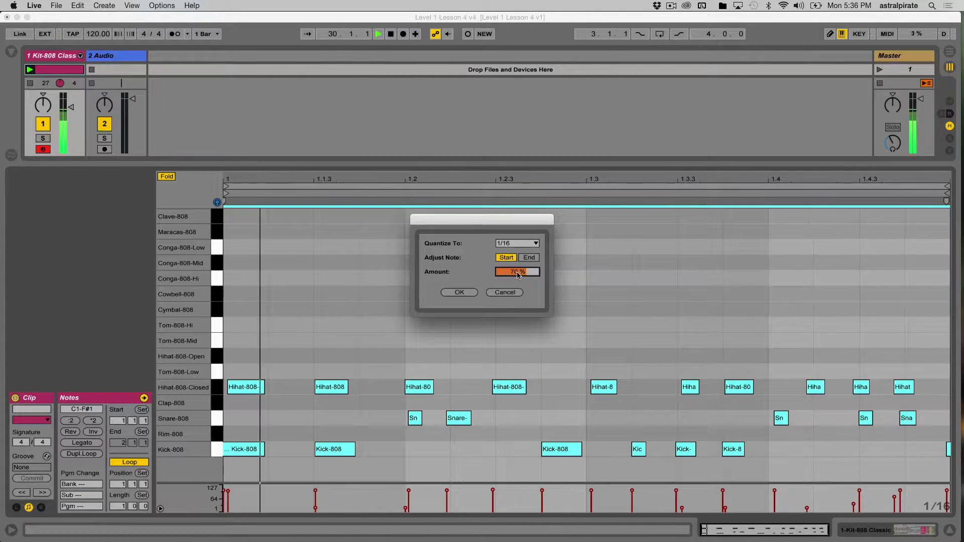
{"action": "left_click", "coordinate": [454, 293]}
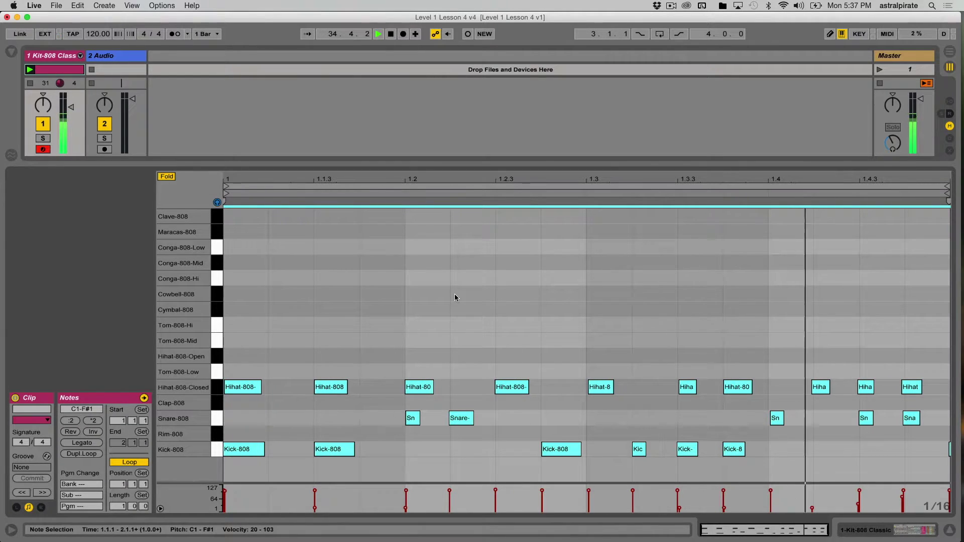
{"action": "left_click", "coordinate": [454, 296]}
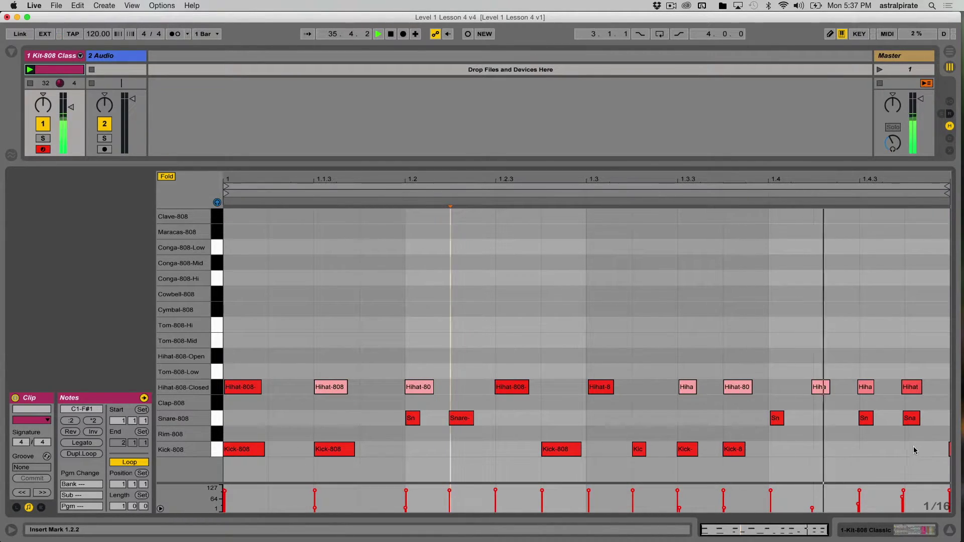
Delete the kick note at the clip's end and undo the quantize to restore looser timing.
{"action": "left_click", "coordinate": [947, 458]}
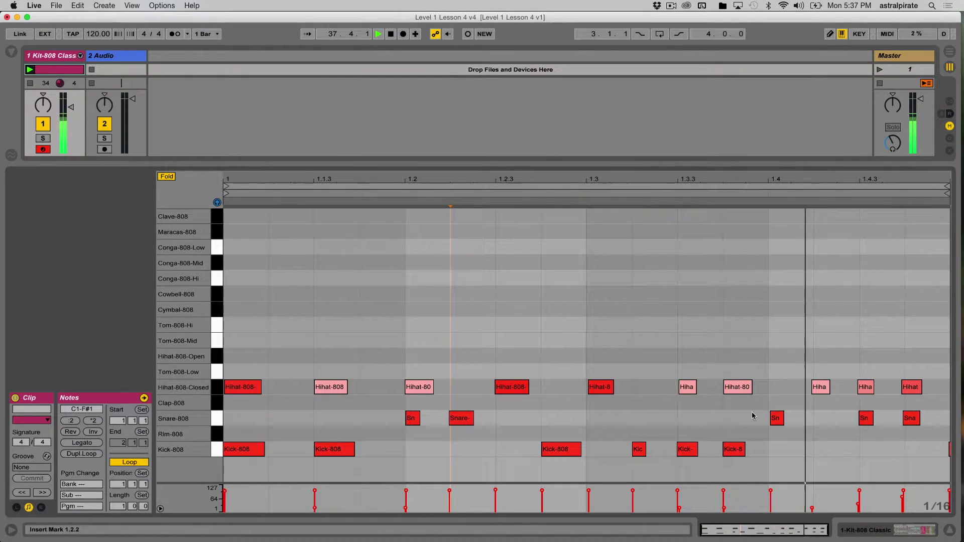
{"action": "left_click_drag", "start_coordinate": [932, 446], "coordinate": [950, 451]}
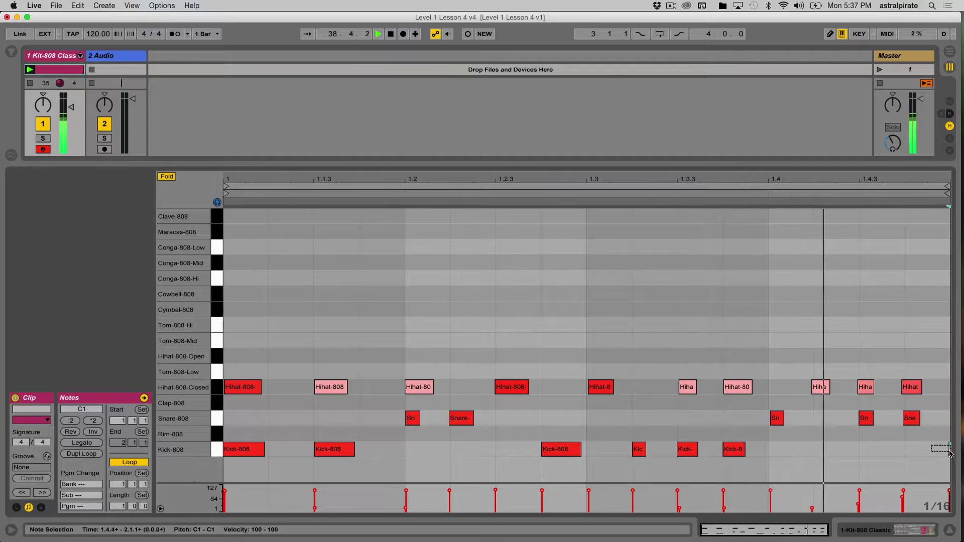
{"action": "key", "text": "Delete"}
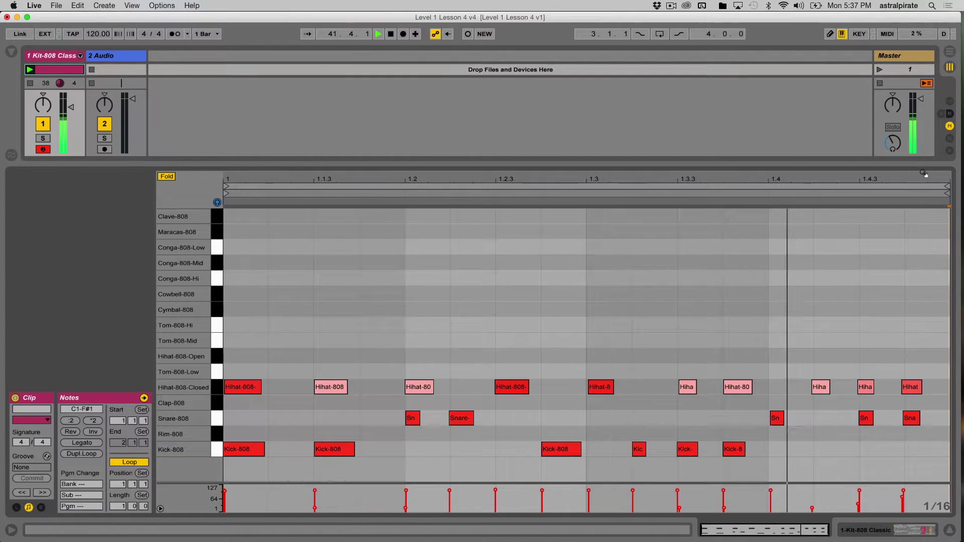
{"action": "left_click_drag", "start_coordinate": [924, 174], "coordinate": [863, 312]}
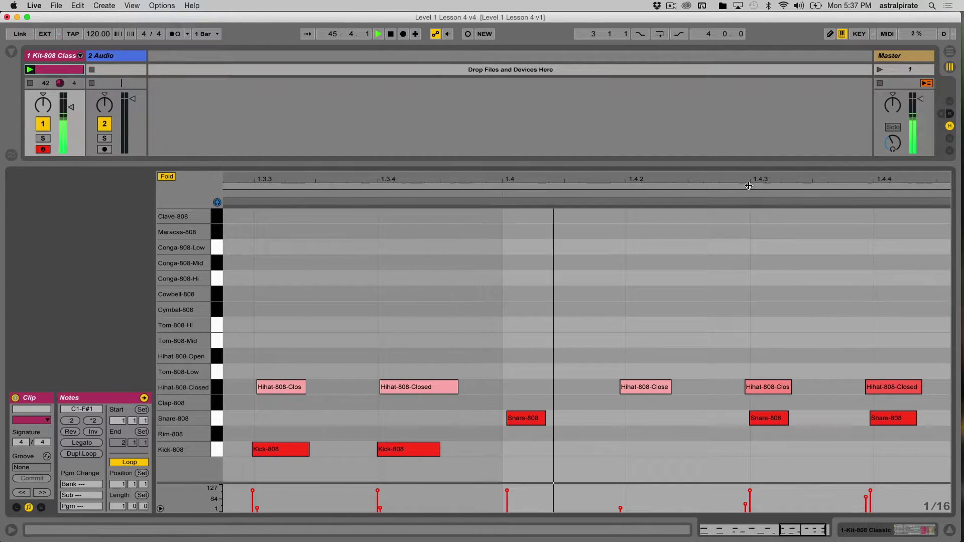
{"action": "left_click_drag", "start_coordinate": [736, 178], "coordinate": [736, 151]}
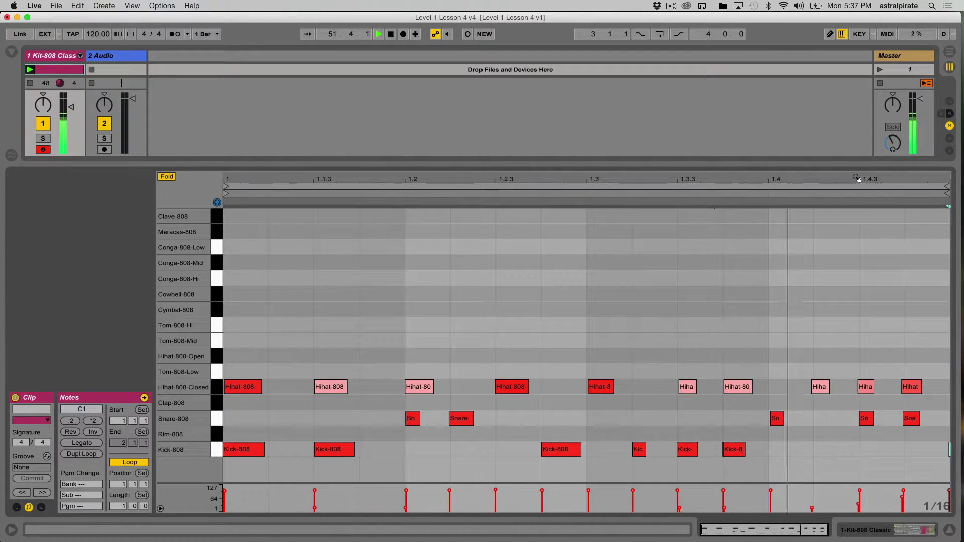
{"action": "key", "text": "super+a"}
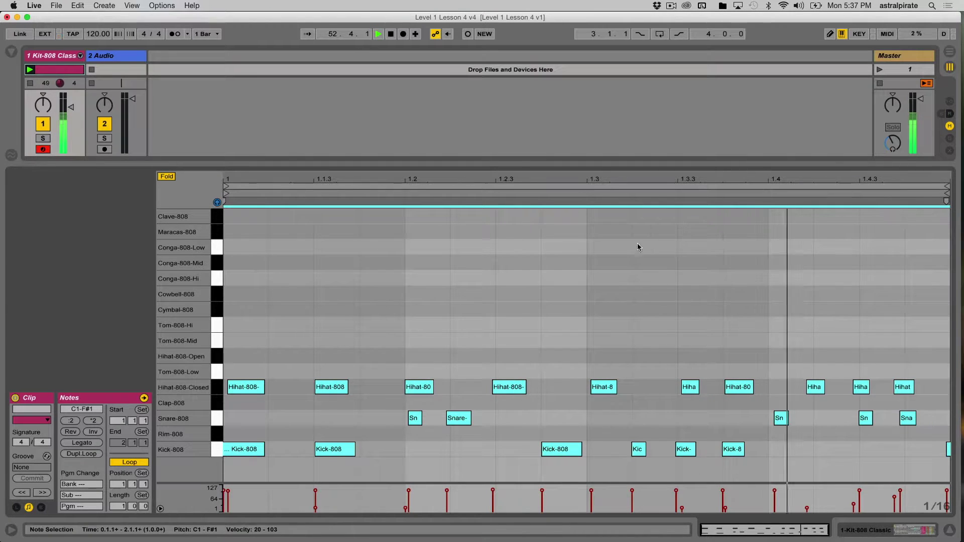
Select only the two off-grid snare notes near beats 1.2 and 1.4.
{"action": "left_click", "coordinate": [573, 275]}
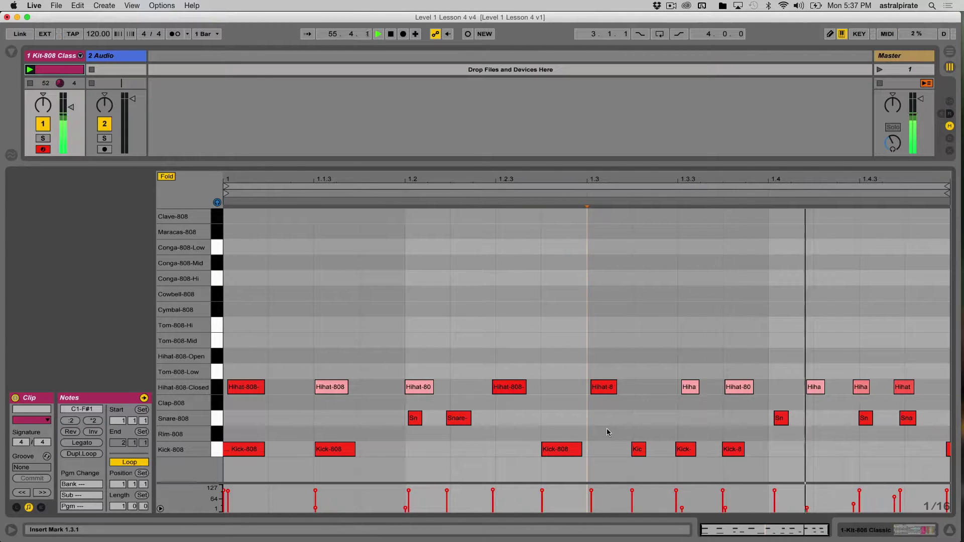
{"action": "left_click", "coordinate": [412, 420]}
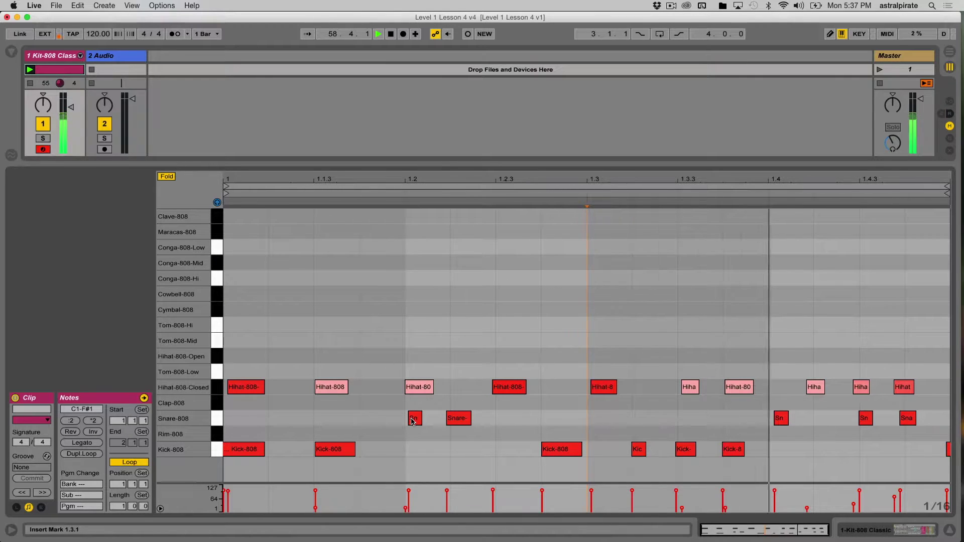
{"action": "left_click", "coordinate": [412, 421]}
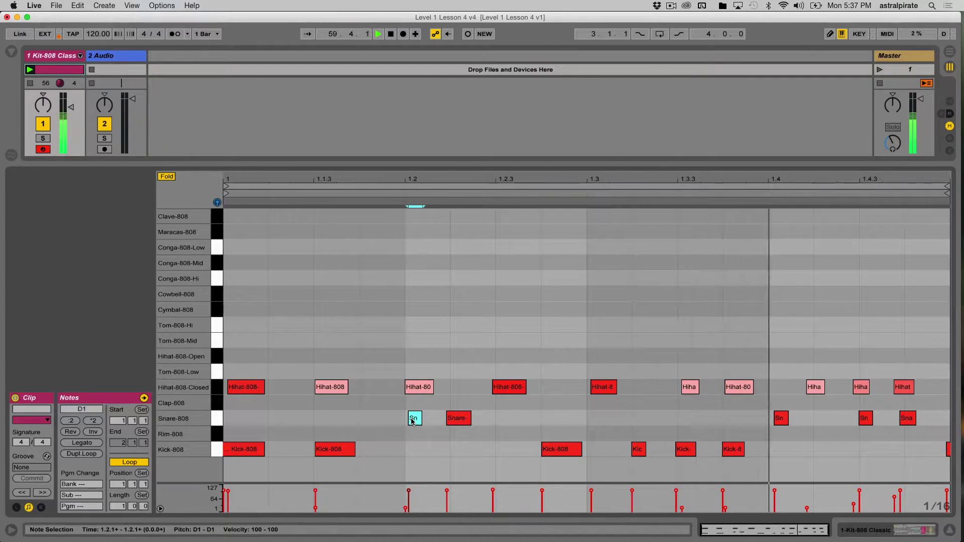
{"action": "left_click", "coordinate": [780, 420], "text": "shift"}
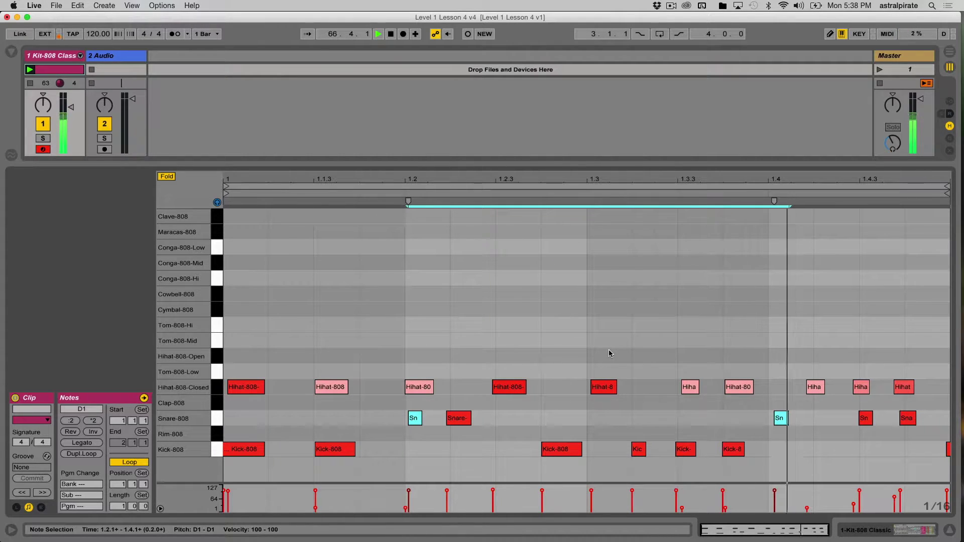
Quantize the two selected snares to 1/16 at 100%, stop playback, and deselect them.
{"action": "key", "text": "super+shift+u"}
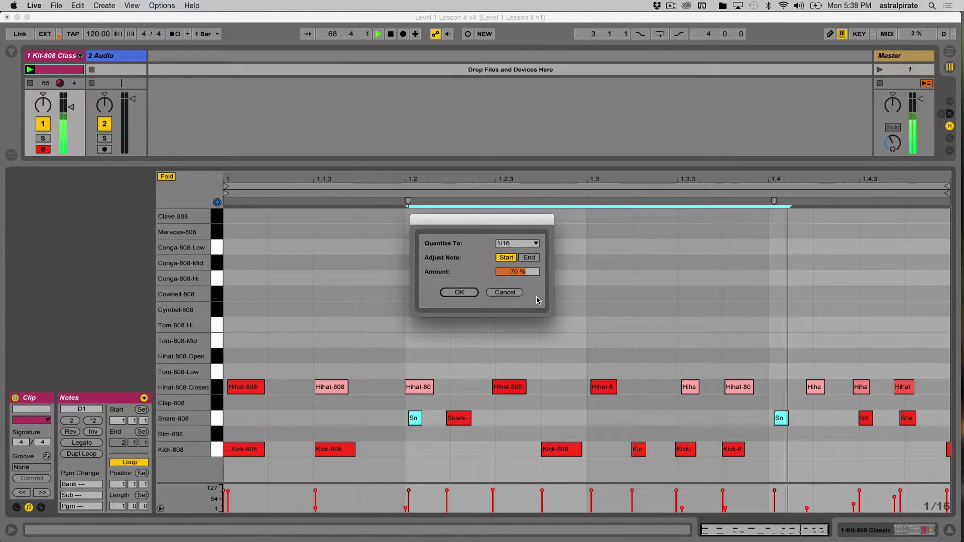
{"action": "left_click_drag", "start_coordinate": [499, 271], "coordinate": [499, 251]}
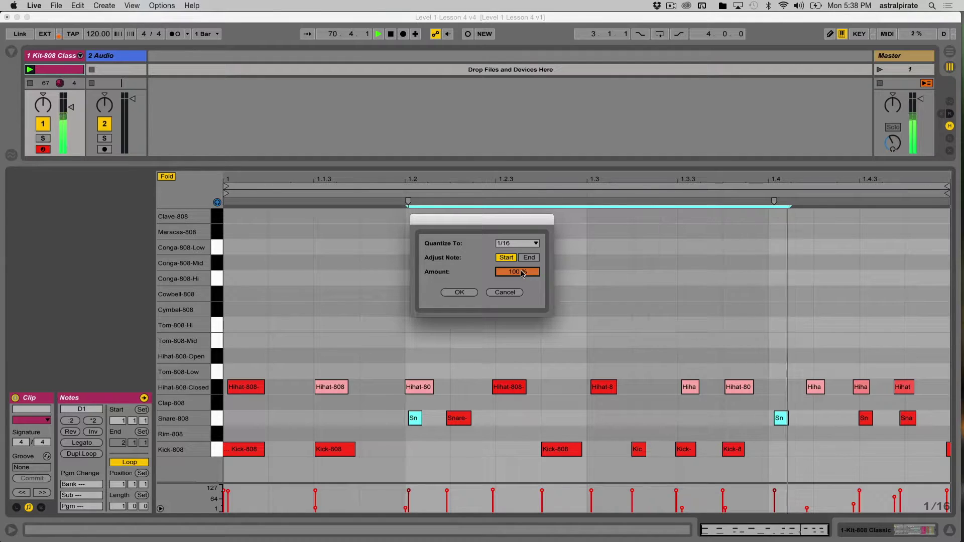
{"action": "left_click", "coordinate": [461, 293]}
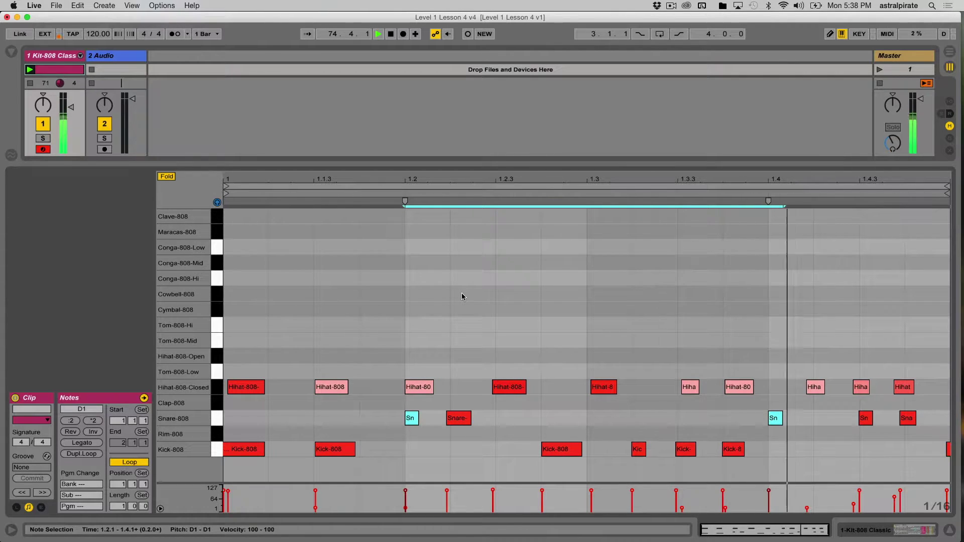
{"action": "key", "text": "space"}
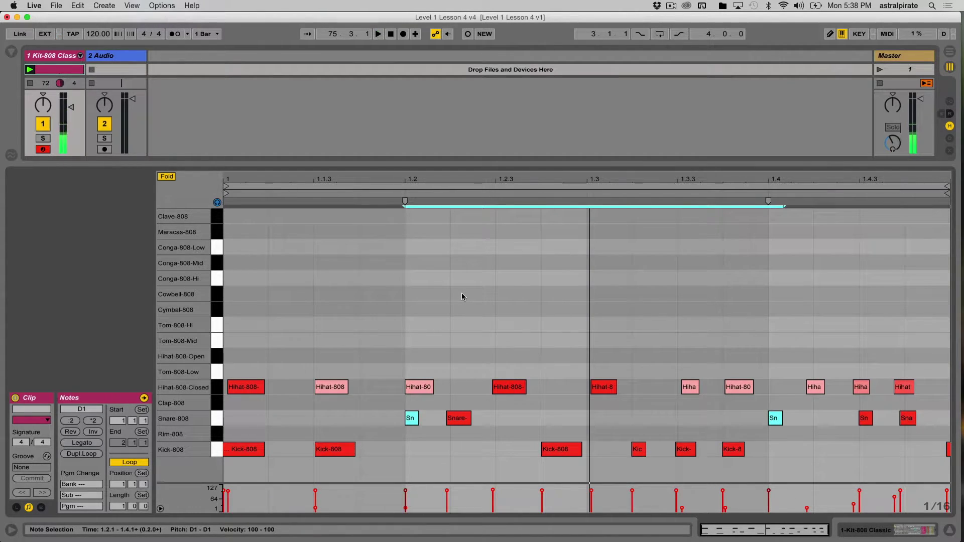
{"action": "left_click", "coordinate": [440, 427]}
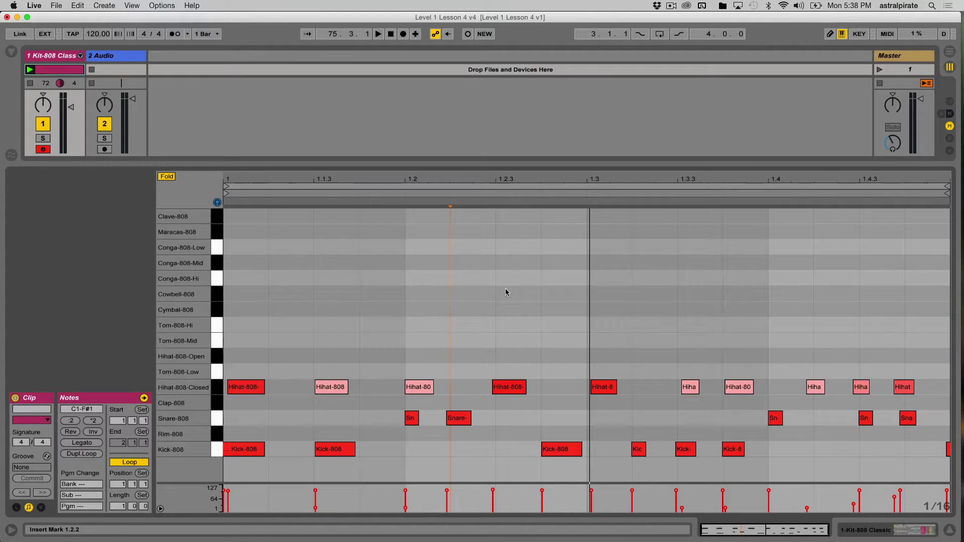
Show the 808 track's second clip in an enlarged MIDI note editor.
{"action": "left_click_drag", "start_coordinate": [474, 160], "coordinate": [479, 362]}
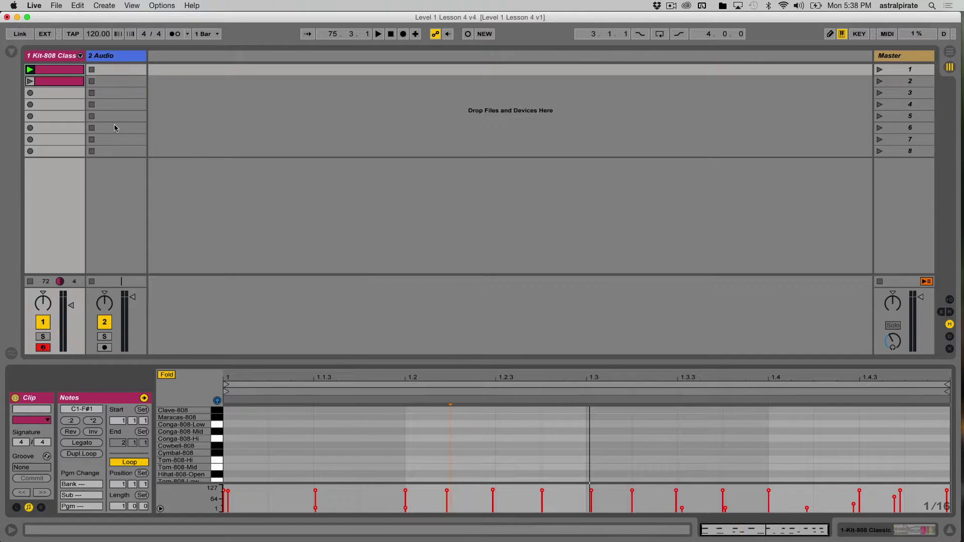
{"action": "left_click", "coordinate": [69, 81]}
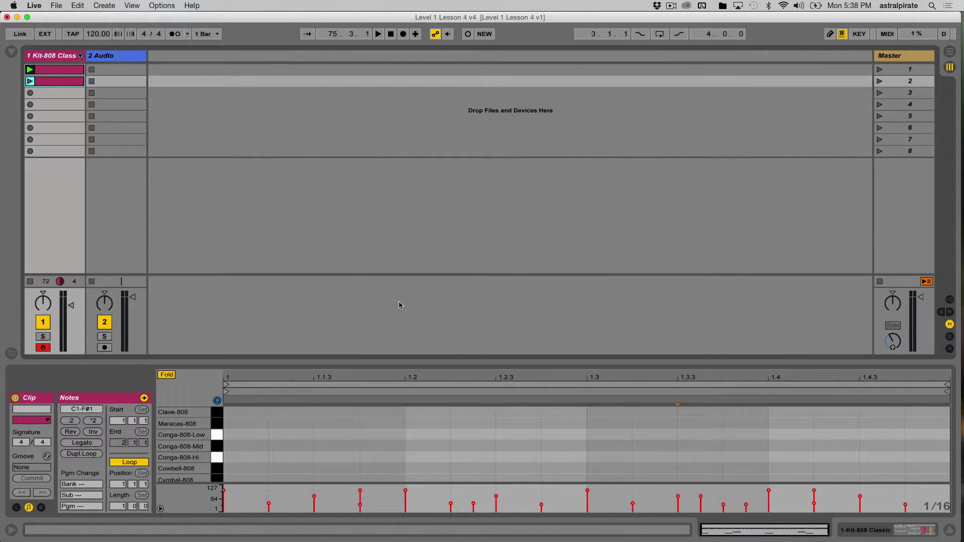
{"action": "left_click_drag", "start_coordinate": [484, 360], "coordinate": [454, 117]}
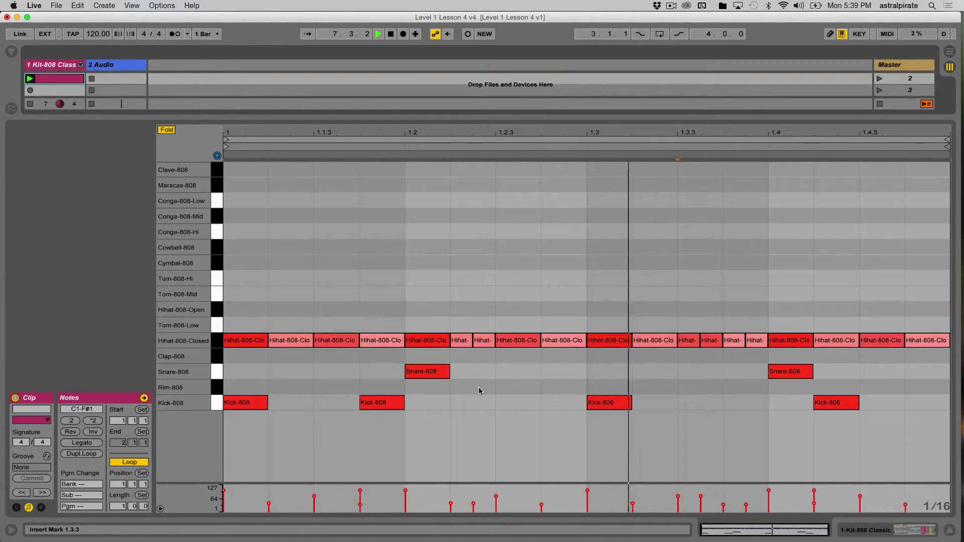
Switch the note editor's Fixed Grid off and select the hi-hat note at beat 1.2.
{"action": "right_click", "coordinate": [494, 365]}
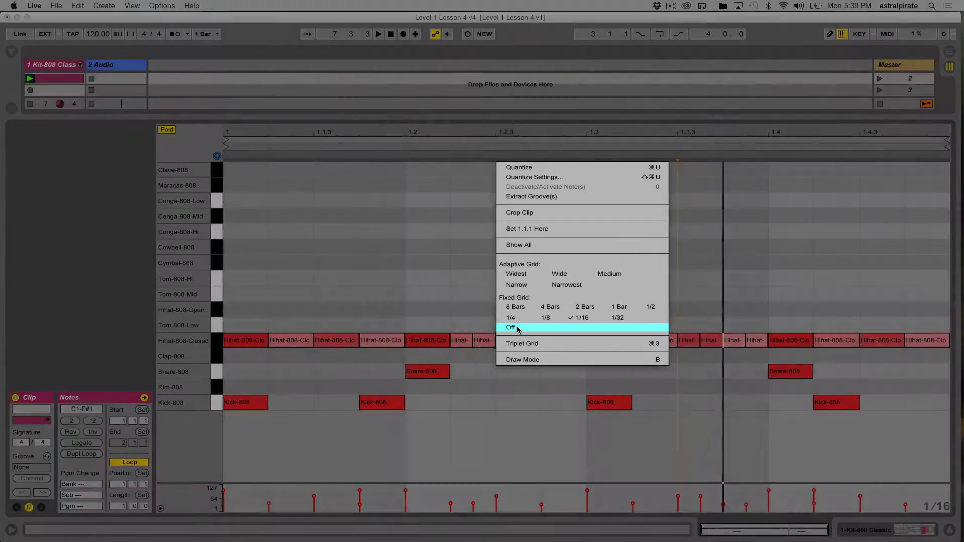
{"action": "left_click", "coordinate": [518, 329]}
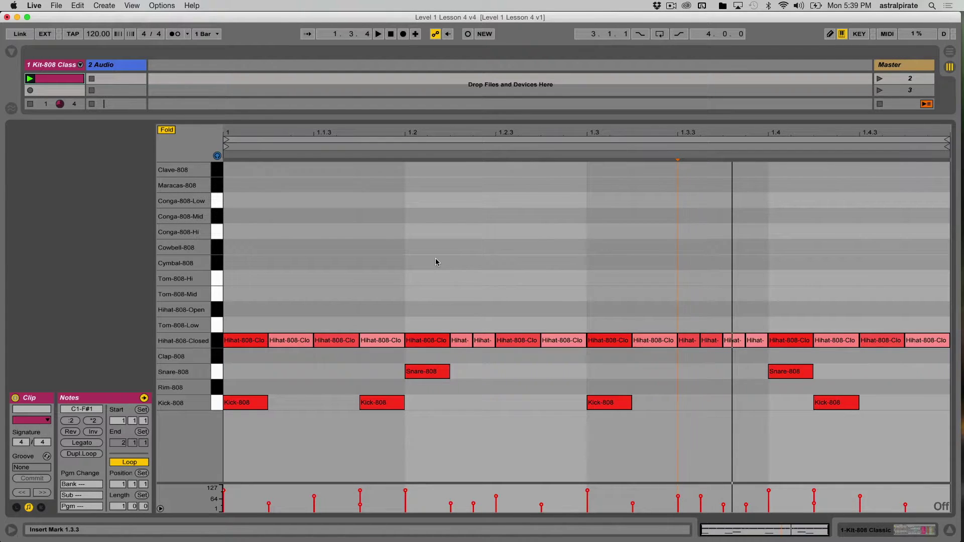
{"action": "left_click", "coordinate": [427, 341]}
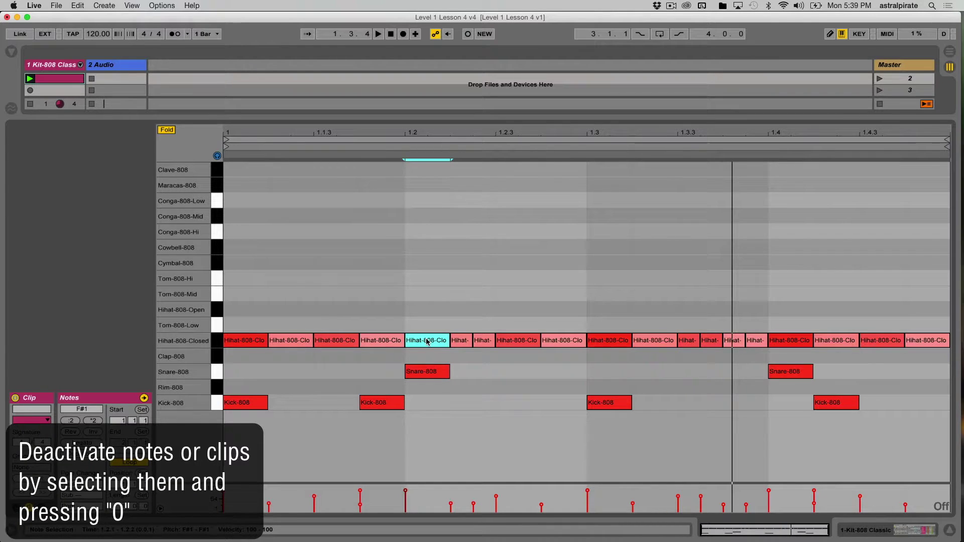
Deactivate the closed hi-hat note at 1.2 with 0, then check the hi-hats at 1.3 and 1.4.
{"action": "key", "text": "0"}
{"action": "left_click", "coordinate": [581, 375]}
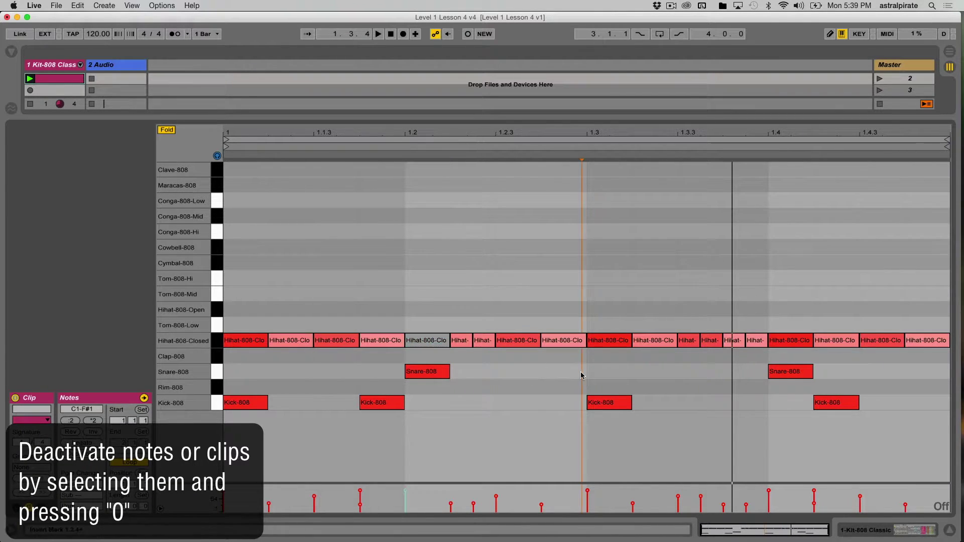
{"action": "left_click", "coordinate": [609, 341]}
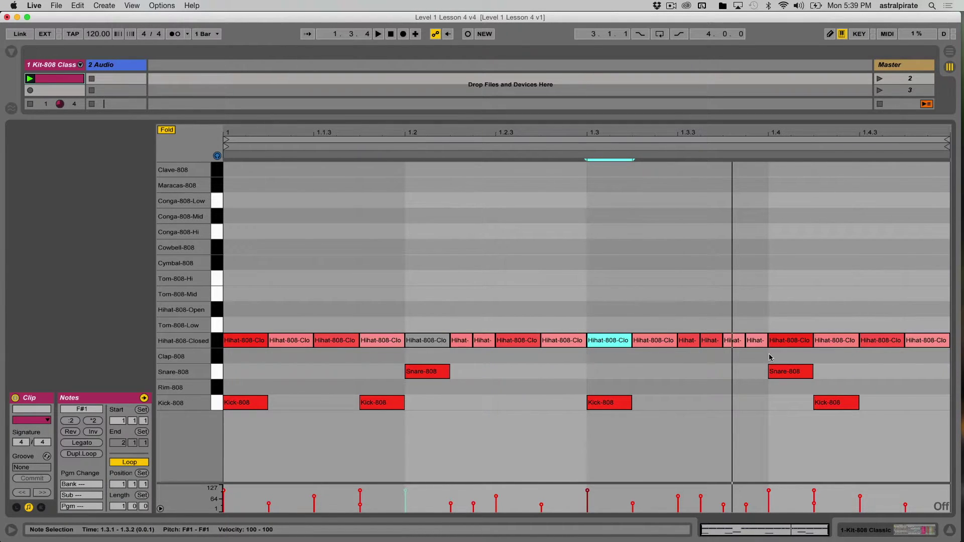
{"action": "left_click", "coordinate": [803, 339]}
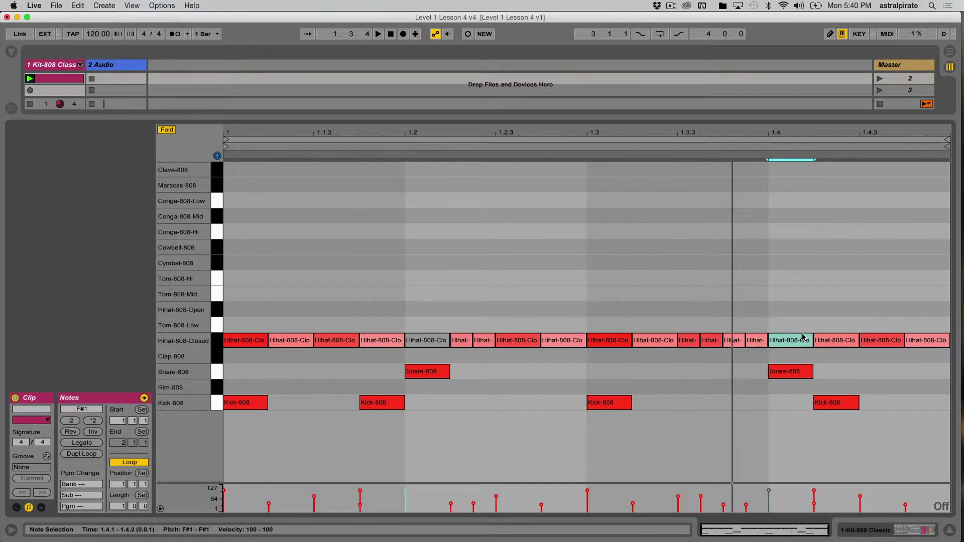
{"action": "left_click", "coordinate": [694, 287]}
Loop the clip and work through hi-hats at 1.1, 1.1.4, 1.3, 1.4.2, 1.4.4 and 1.4.3.
{"action": "key", "text": "space"}
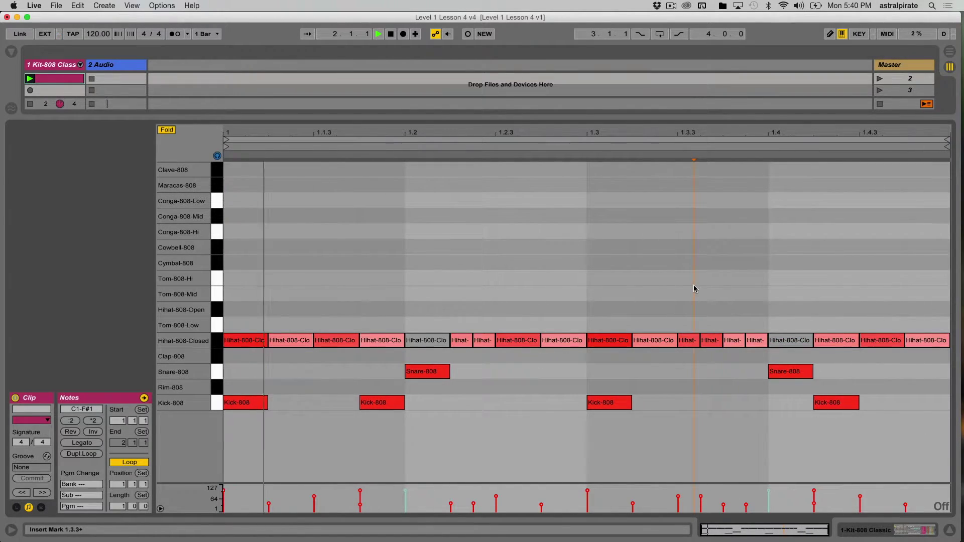
{"action": "left_click", "coordinate": [245, 341]}
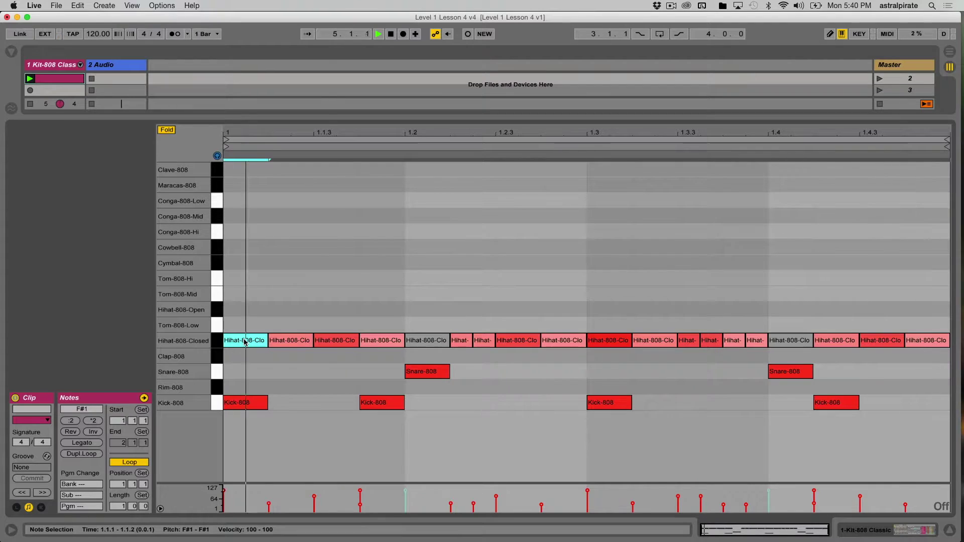
{"action": "left_click", "coordinate": [387, 344]}
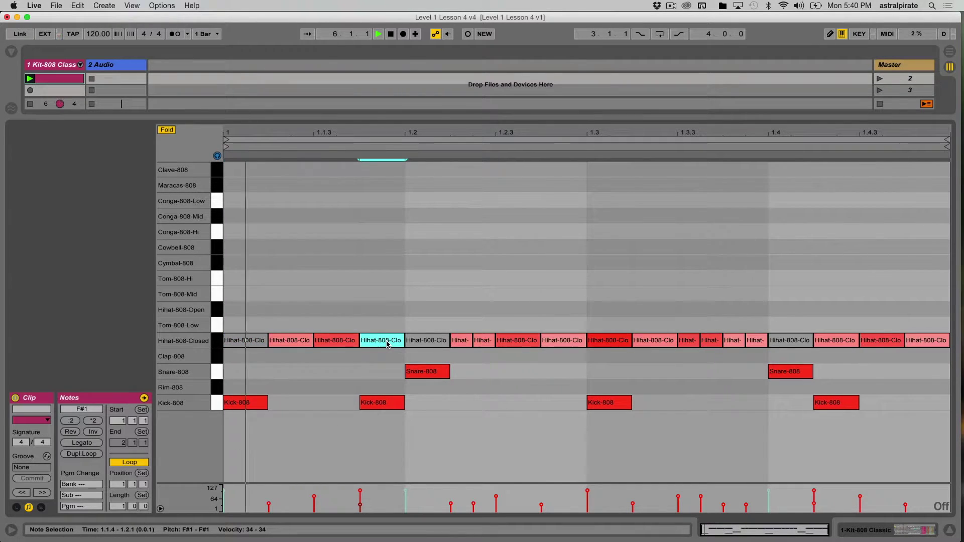
{"action": "left_click", "coordinate": [611, 344]}
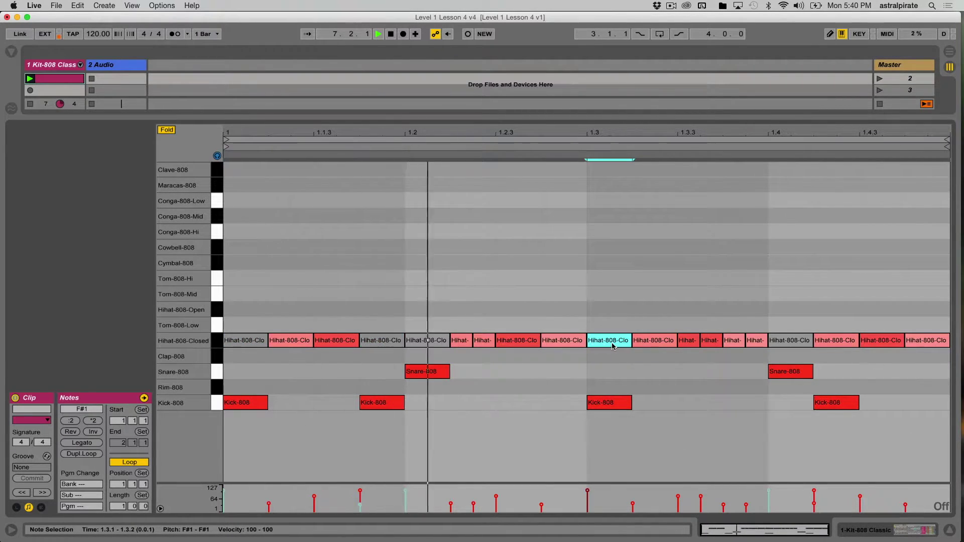
{"action": "left_click", "coordinate": [845, 343]}
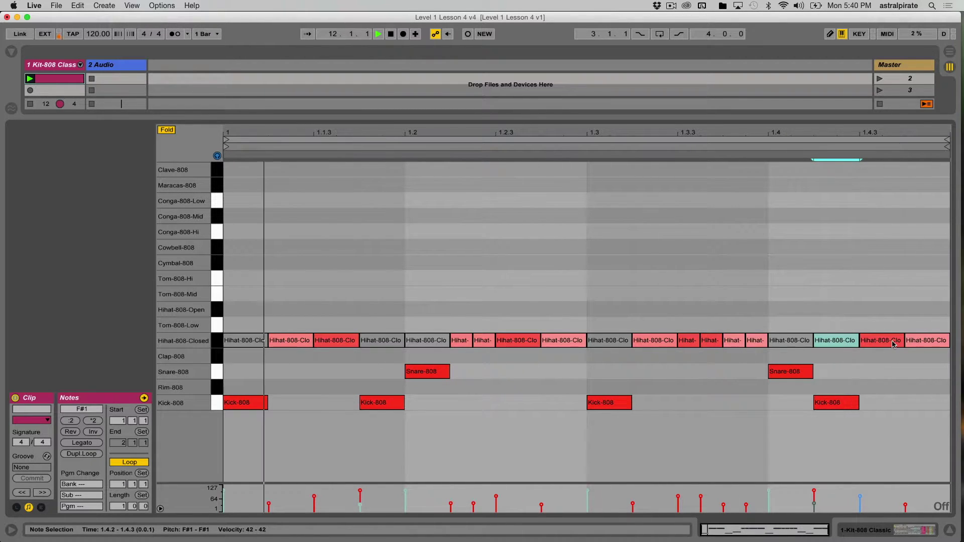
{"action": "left_click", "coordinate": [922, 343]}
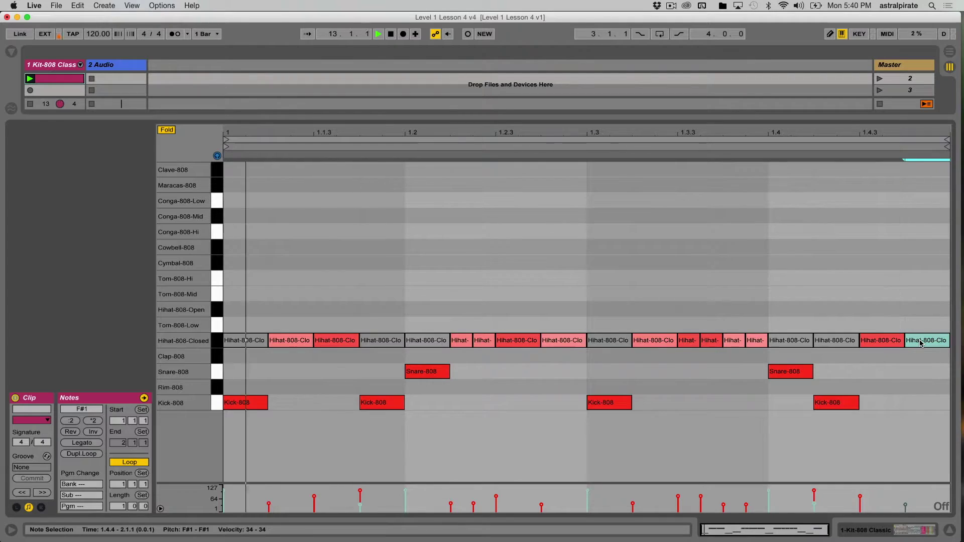
{"action": "left_click", "coordinate": [895, 345]}
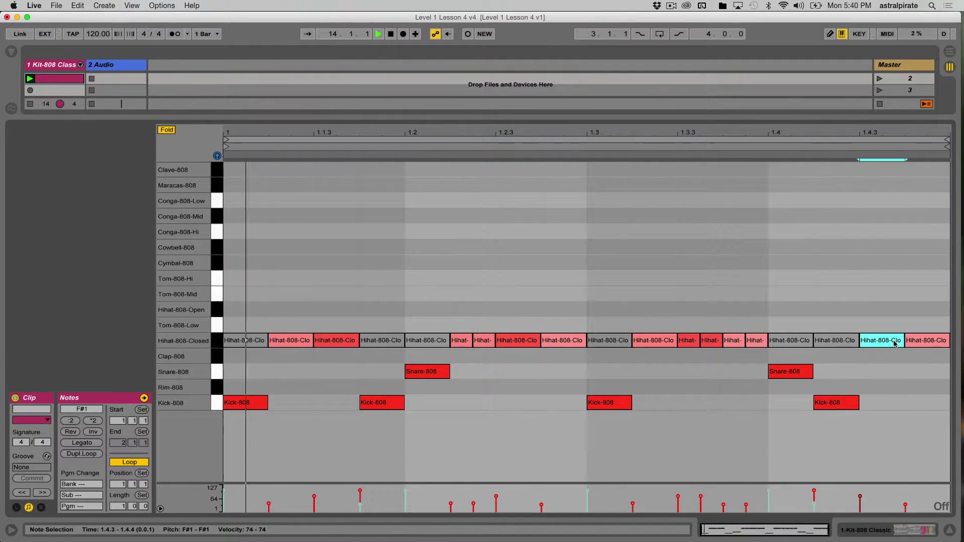
{"action": "left_click", "coordinate": [891, 404]}
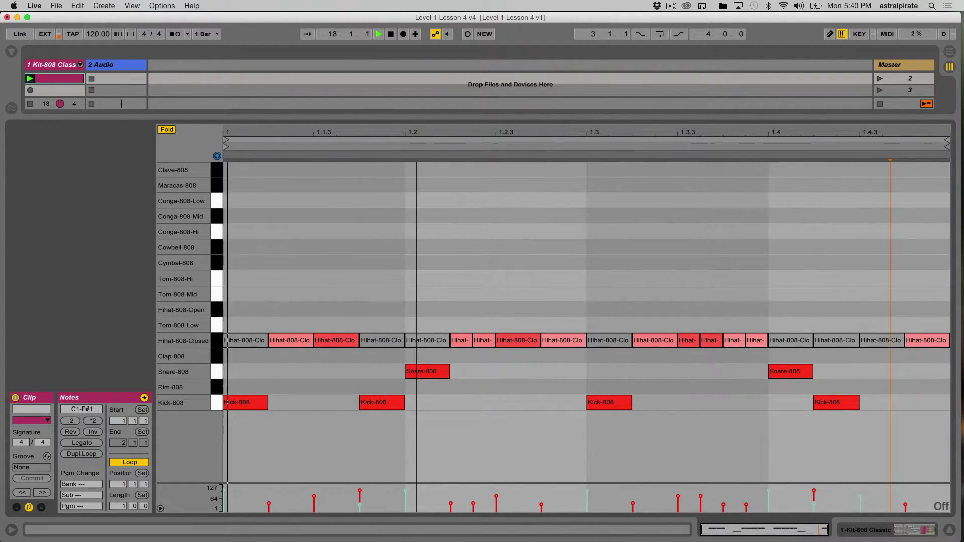
{"action": "left_click_drag", "start_coordinate": [417, 140], "coordinate": [424, 285]}
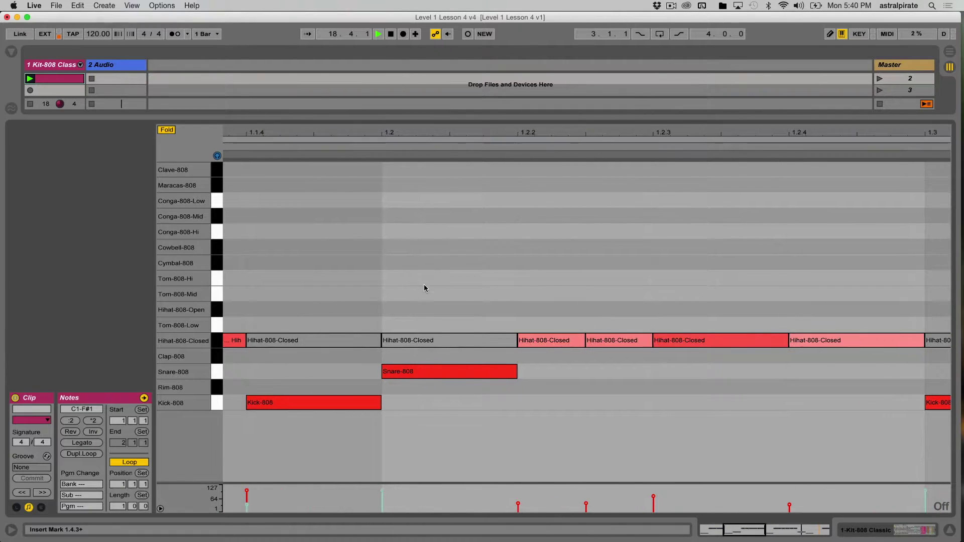
Nudge the snares at 1.2 and 1.4 and the kick at 1.4.2 slightly later, then stop playback.
{"action": "left_click", "coordinate": [403, 376]}
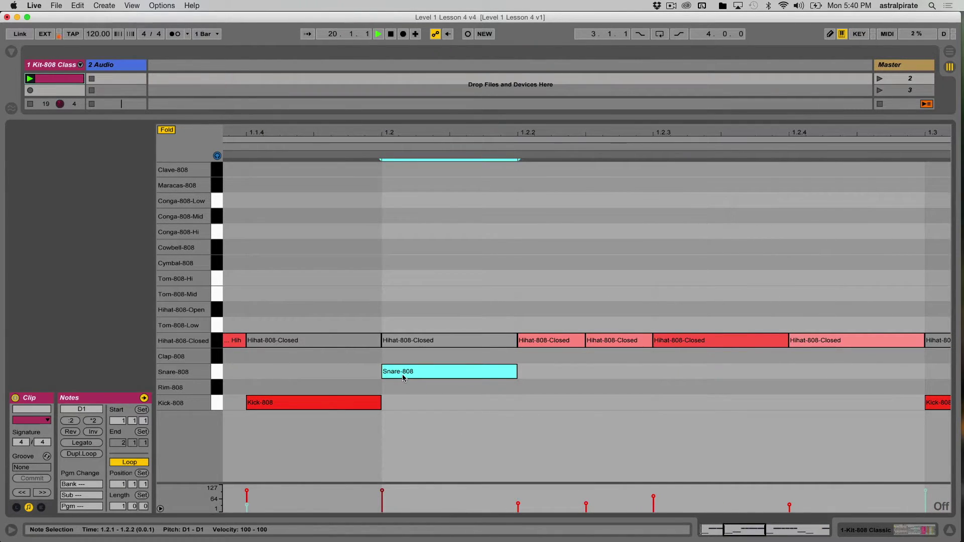
{"action": "left_click_drag", "start_coordinate": [403, 378], "coordinate": [431, 378]}
{"action": "left_click_drag", "start_coordinate": [592, 129], "coordinate": [474, 131]}
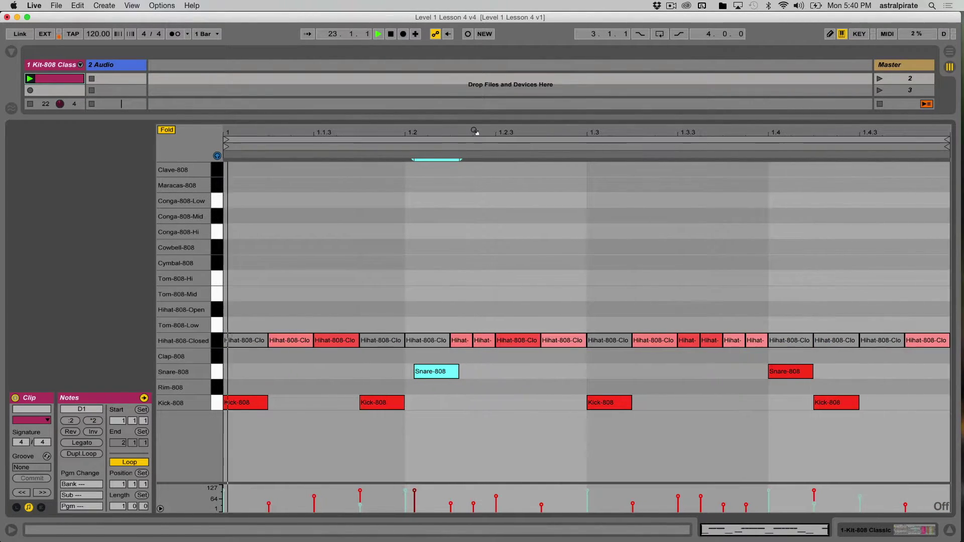
{"action": "left_click", "coordinate": [771, 407]}
{"action": "left_click", "coordinate": [783, 373]}
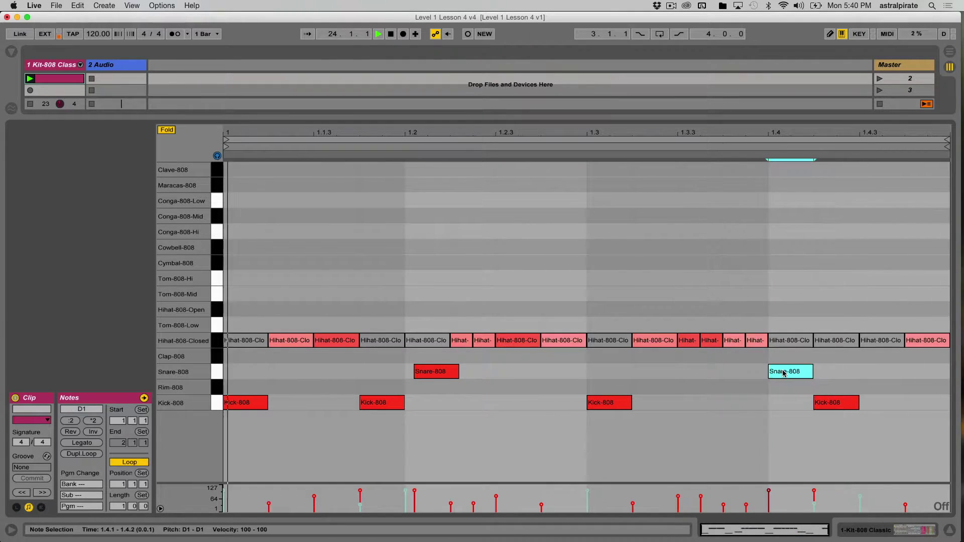
{"action": "left_click_drag", "start_coordinate": [784, 374], "coordinate": [803, 372]}
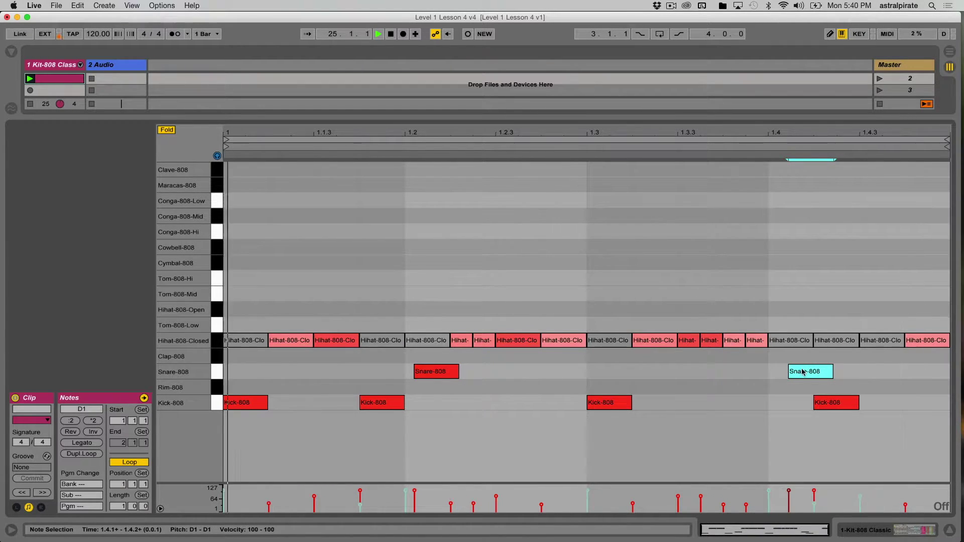
{"action": "left_click_drag", "start_coordinate": [802, 372], "coordinate": [796, 372]}
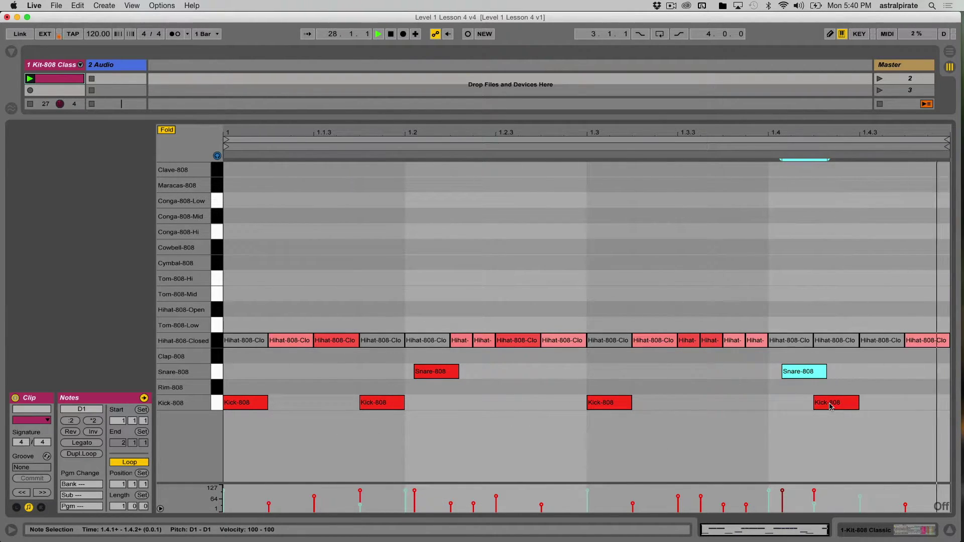
{"action": "left_click_drag", "start_coordinate": [830, 406], "coordinate": [839, 409]}
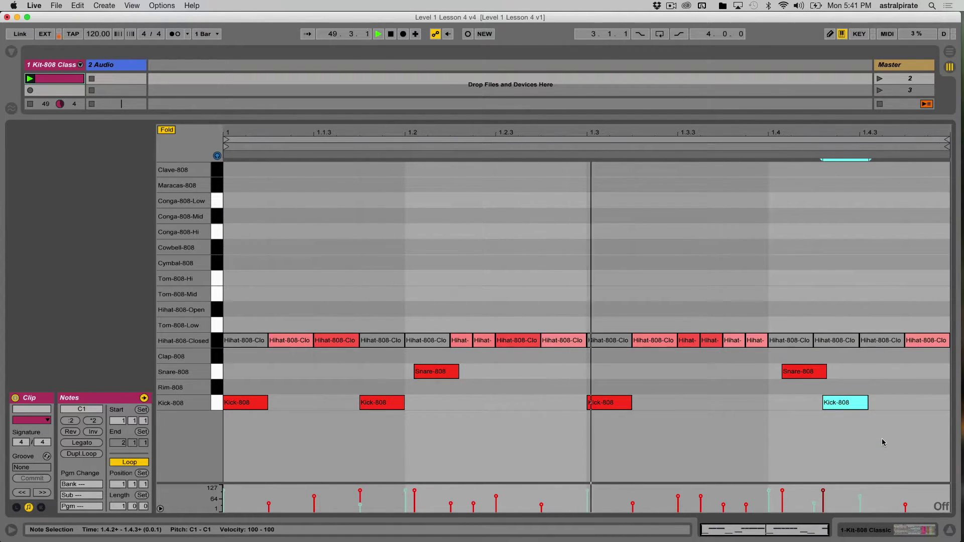
{"action": "key", "text": "space"}
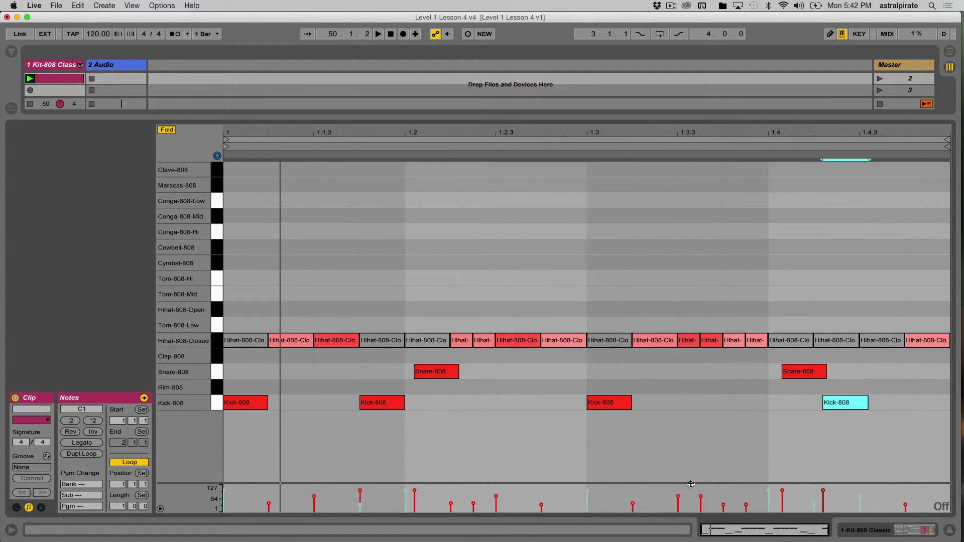
Enlarge the velocity lane and ramp the 1.3.2–1.4 hi-hat velocities from about 25 to 93.
{"action": "left_click_drag", "start_coordinate": [691, 483], "coordinate": [682, 415]}
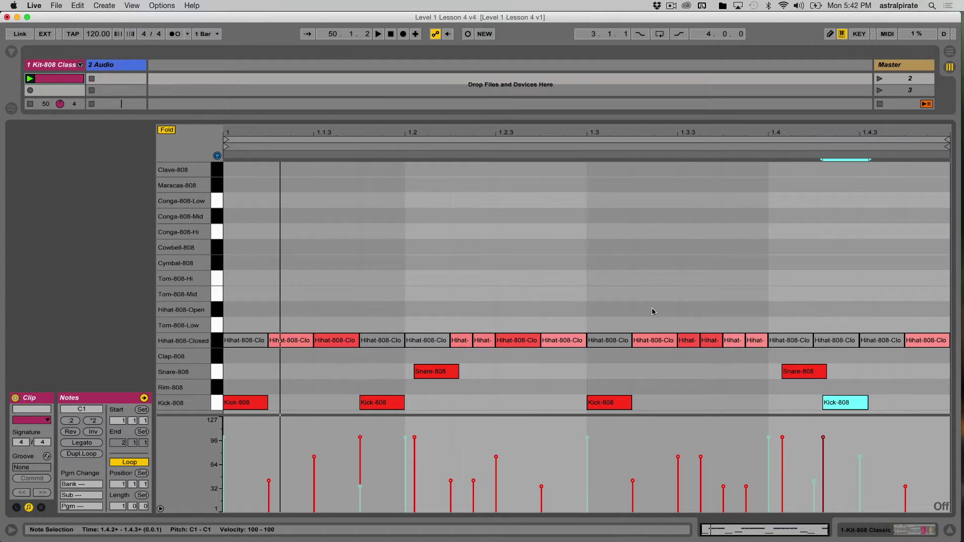
{"action": "left_click_drag", "start_coordinate": [653, 315], "coordinate": [753, 358]}
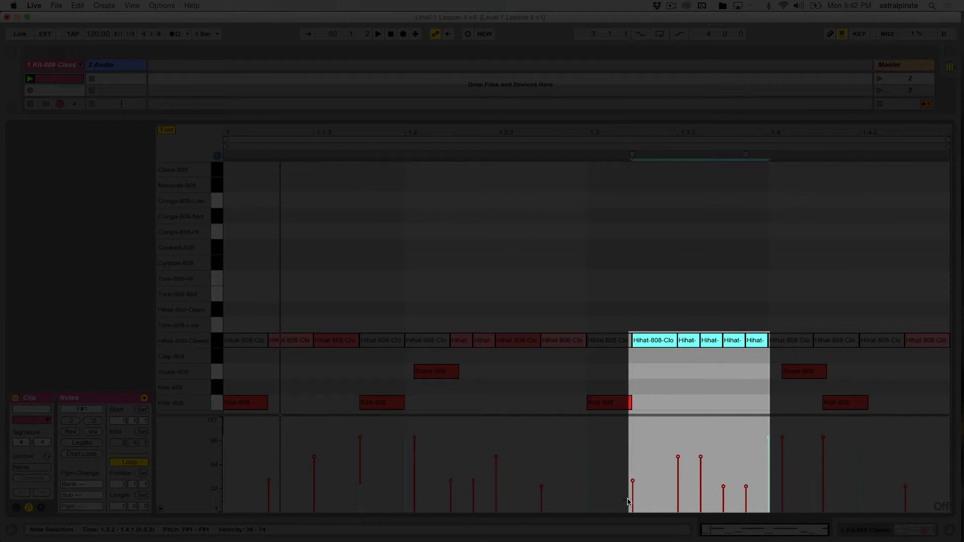
{"action": "left_click_drag", "start_coordinate": [647, 491], "coordinate": [761, 445]}
{"action": "key", "text": "space"}
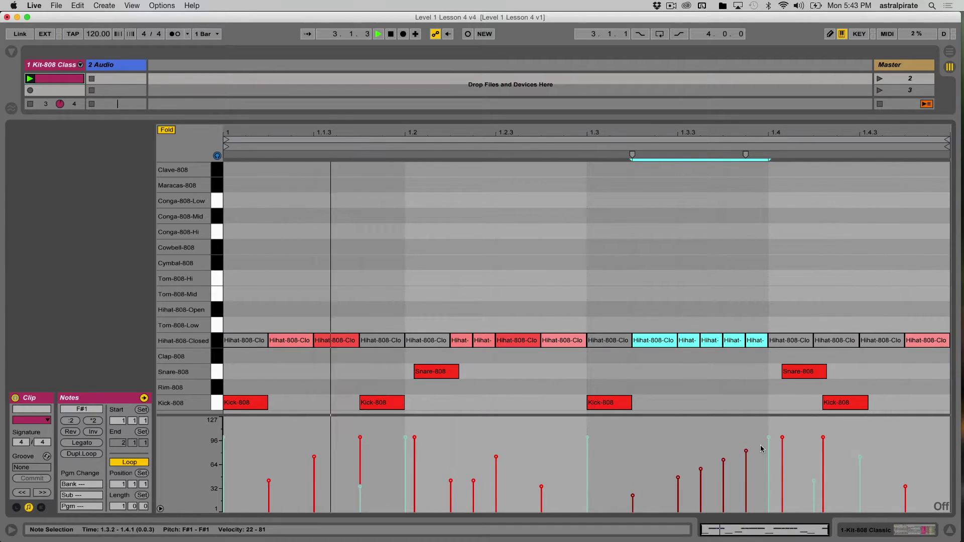
{"action": "key", "text": "space"}
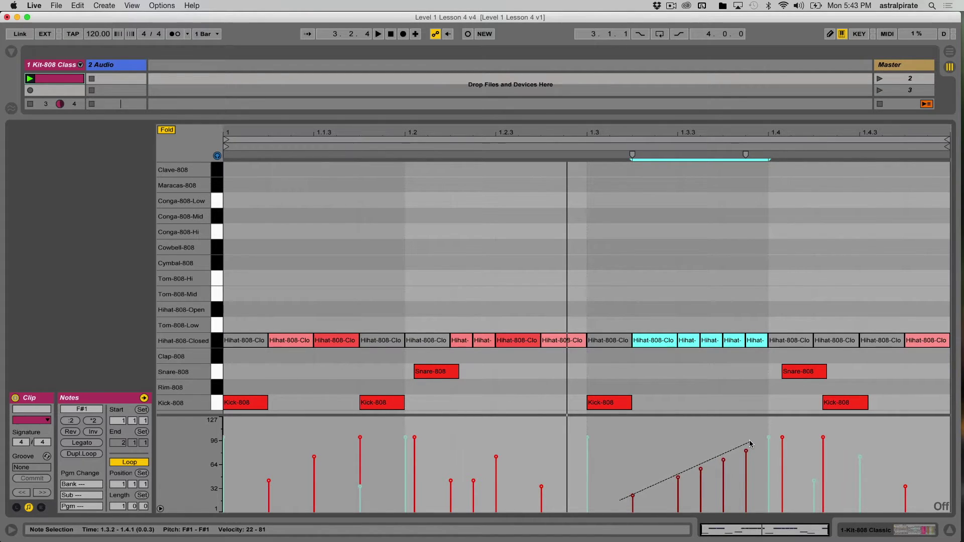
{"action": "left_click_drag", "start_coordinate": [749, 442], "coordinate": [750, 441]}
{"action": "left_click", "coordinate": [669, 425]}
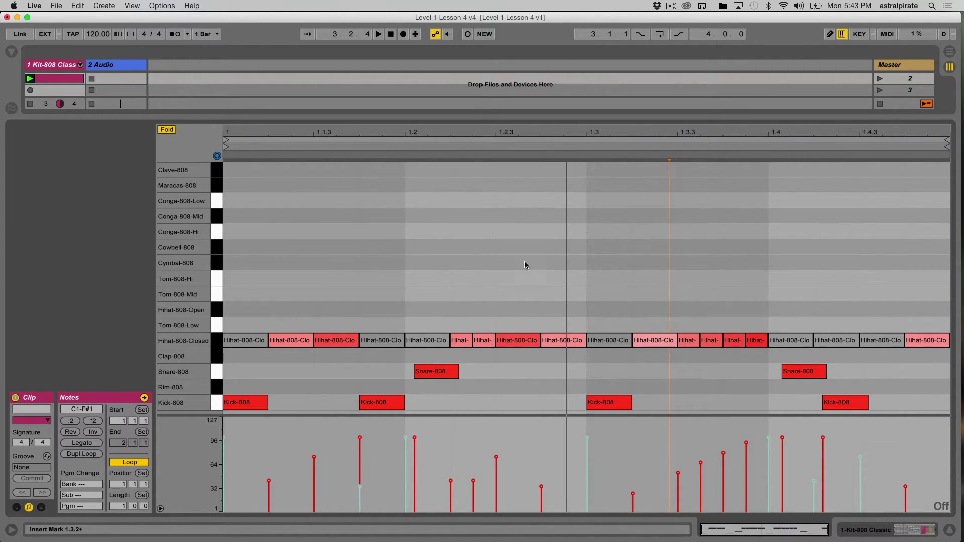
{"action": "right_click", "coordinate": [510, 257]}
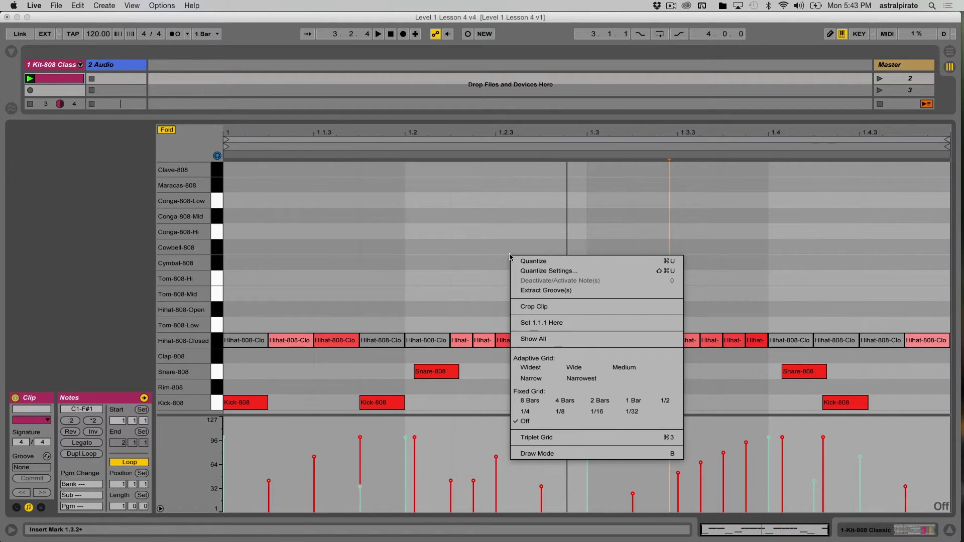
Set the grid to 1/16 and move the first hi-hat note up to the Cymbal-808 row.
{"action": "left_click", "coordinate": [601, 411]}
{"action": "left_click", "coordinate": [533, 342]}
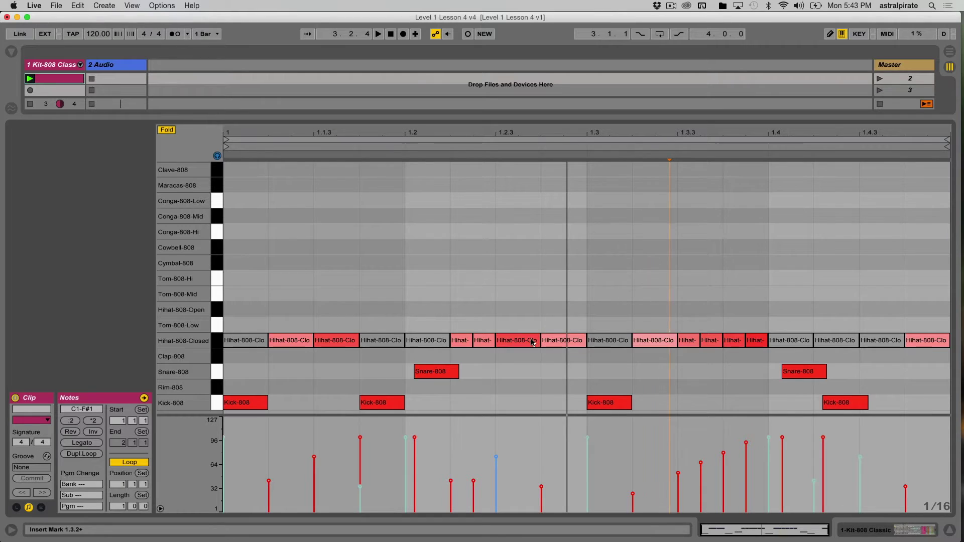
{"action": "left_click", "coordinate": [241, 342]}
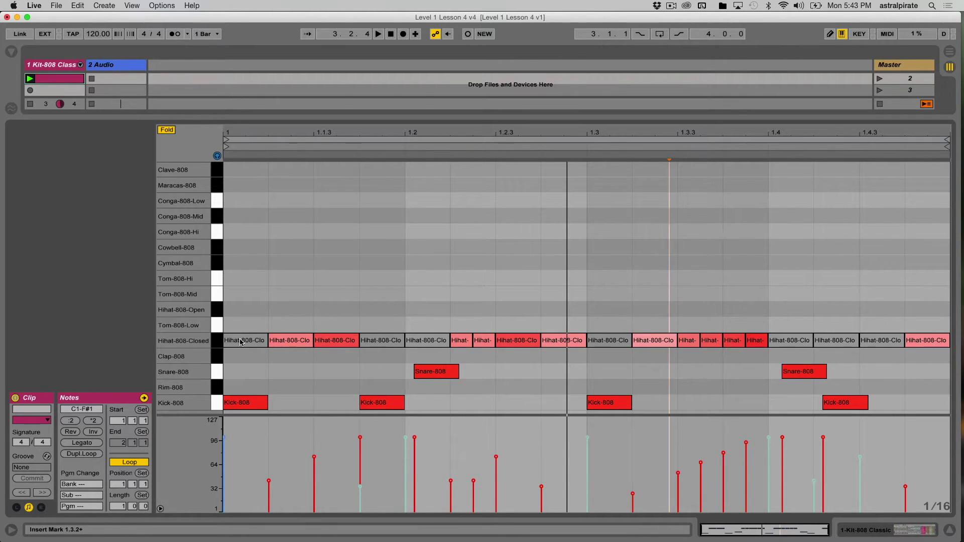
{"action": "left_click", "coordinate": [241, 342]}
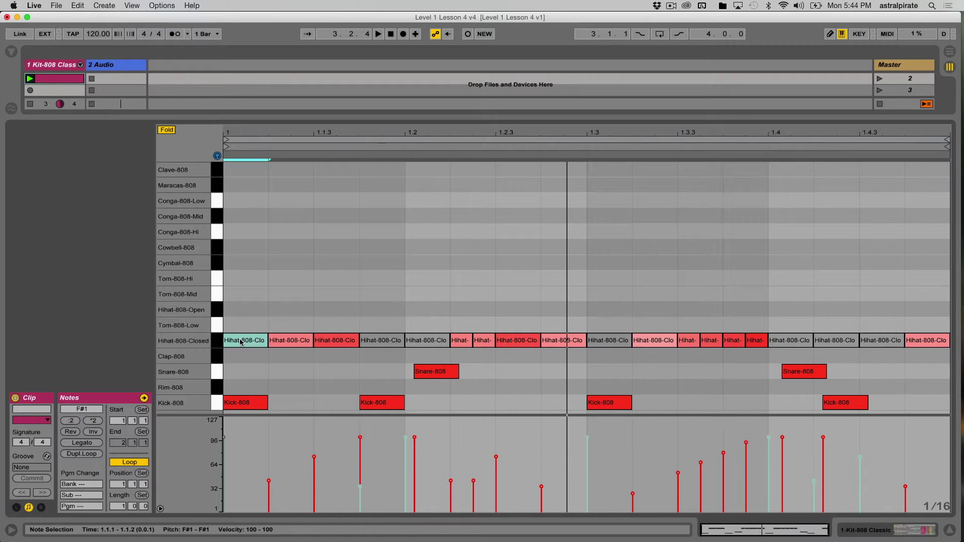
{"action": "key", "text": "Up"}
{"action": "key", "text": "Up"}
{"action": "key", "text": "Up"}
{"action": "key", "text": "Up"}
{"action": "key", "text": "Up"}
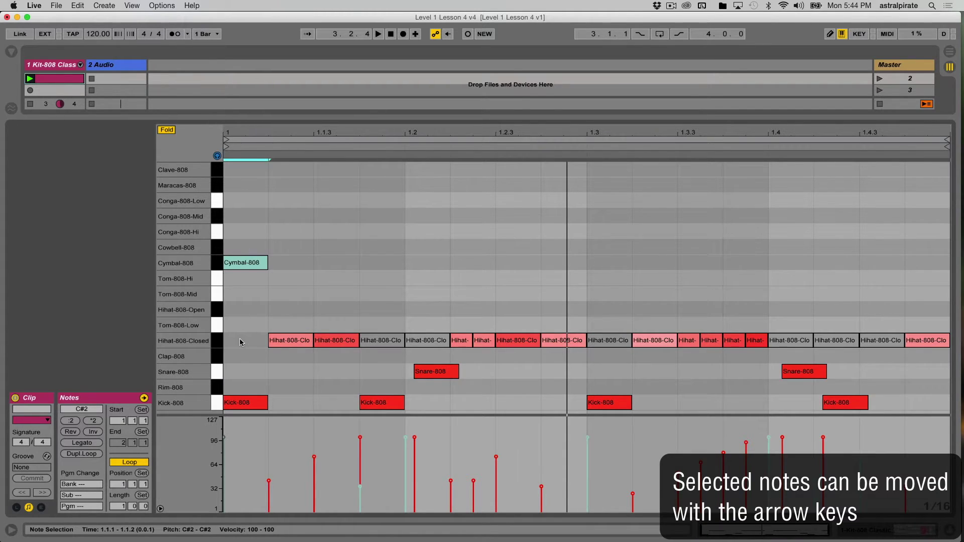
{"action": "key", "text": "Down"}
{"action": "key", "text": "Down"}
{"action": "key", "text": "Down"}
{"action": "key", "text": "Down"}
{"action": "key", "text": "Down"}
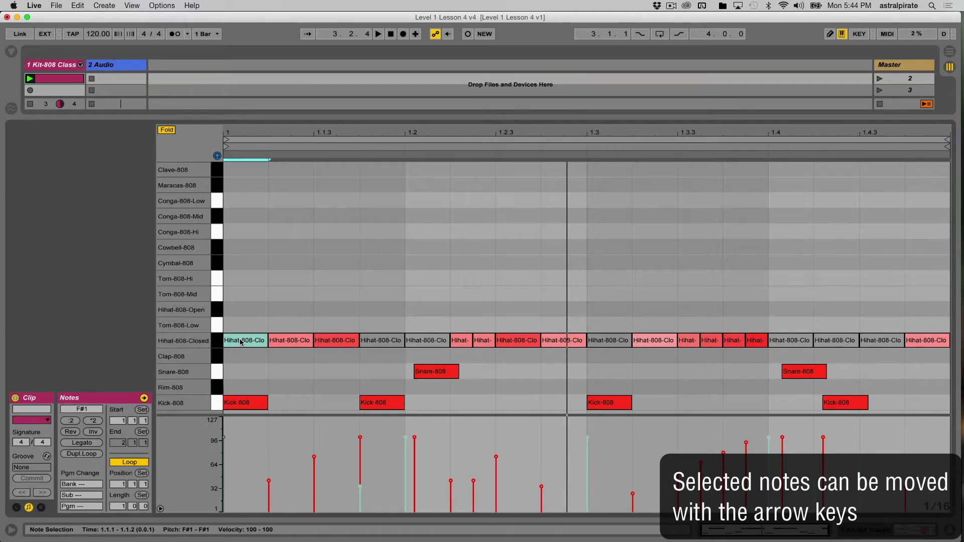
{"action": "key", "text": "Up"}
{"action": "key", "text": "Up"}
{"action": "key", "text": "Up"}
{"action": "key", "text": "Up"}
{"action": "key", "text": "Up"}
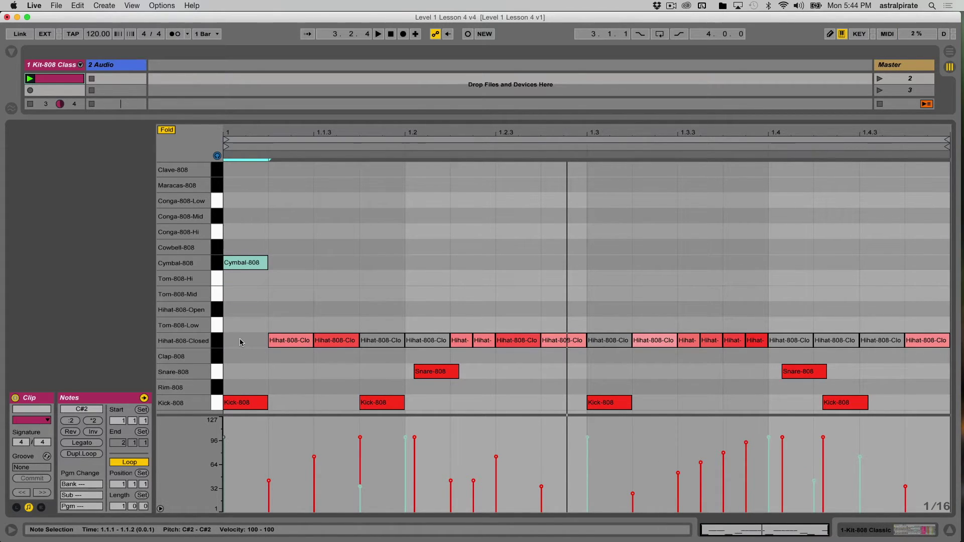
Place the cymbal note at 1.1.1, undoing the trial duplicate copies.
{"action": "key", "text": "Right"}
{"action": "key", "text": "Right"}
{"action": "key", "text": "Right"}
{"action": "key", "text": "Right"}
{"action": "key", "text": "Right"}
{"action": "key", "text": "Right"}
{"action": "key", "text": "Right"}
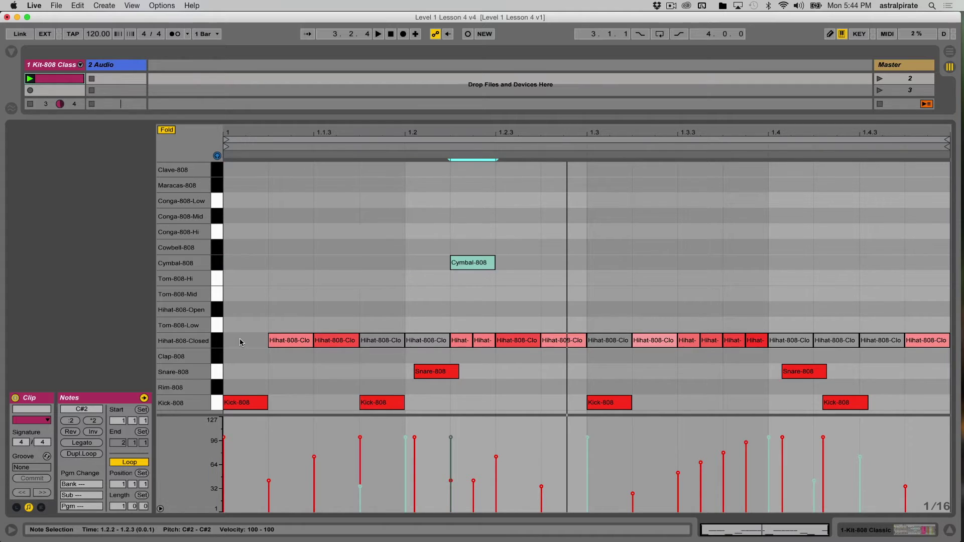
{"action": "key", "text": "Right"}
{"action": "key", "text": "Left"}
{"action": "key", "text": "Left"}
{"action": "key", "text": "Left"}
{"action": "key", "text": "Left"}
{"action": "key", "text": "Left"}
{"action": "key", "text": "Left"}
{"action": "key", "text": "Left"}
{"action": "key", "text": "Left"}
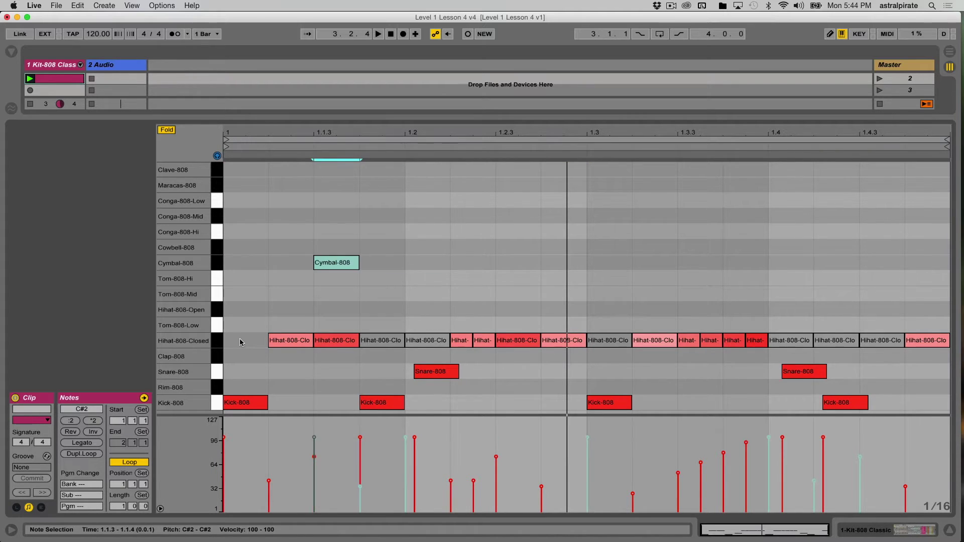
{"action": "key", "text": "Left"}
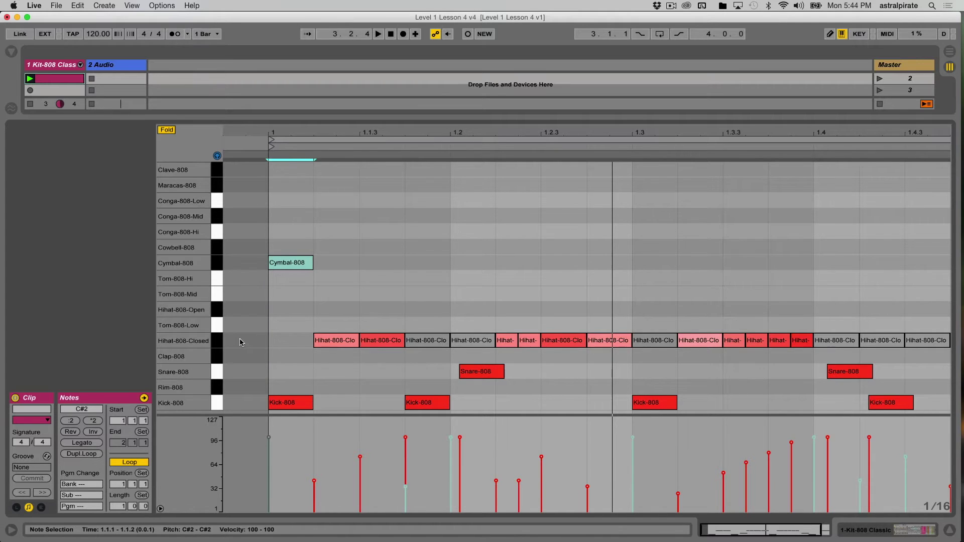
{"action": "key", "text": "super+d"}
{"action": "key", "text": "super+d"}
{"action": "key", "text": "super+d"}
{"action": "key", "text": "super+d"}
{"action": "key", "text": "super+d"}
{"action": "key", "text": "super+d"}
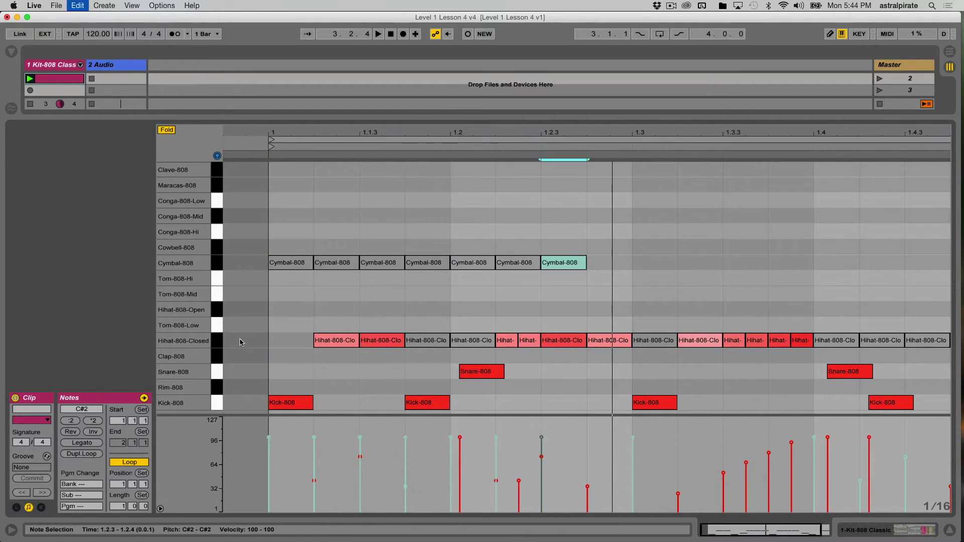
{"action": "key", "text": "super+d"}
{"action": "key", "text": "super+z"}
{"action": "key", "text": "super+z"}
{"action": "key", "text": "super+z"}
{"action": "key", "text": "super+z"}
{"action": "key", "text": "super+z"}
{"action": "key", "text": "super+z"}
{"action": "key", "text": "super+z"}
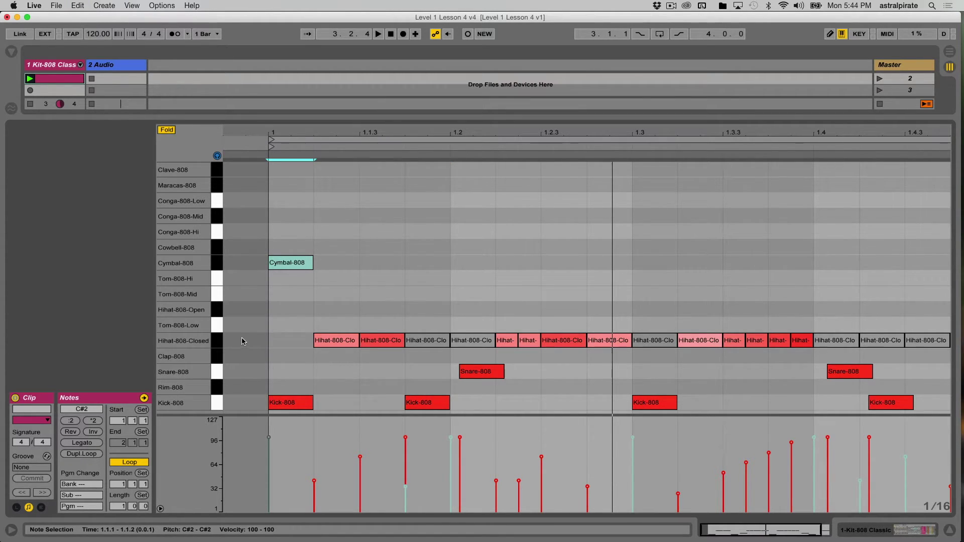
Select the Cymbal-808 note and toggle it off and back on with 0.
{"action": "left_click", "coordinate": [312, 261]}
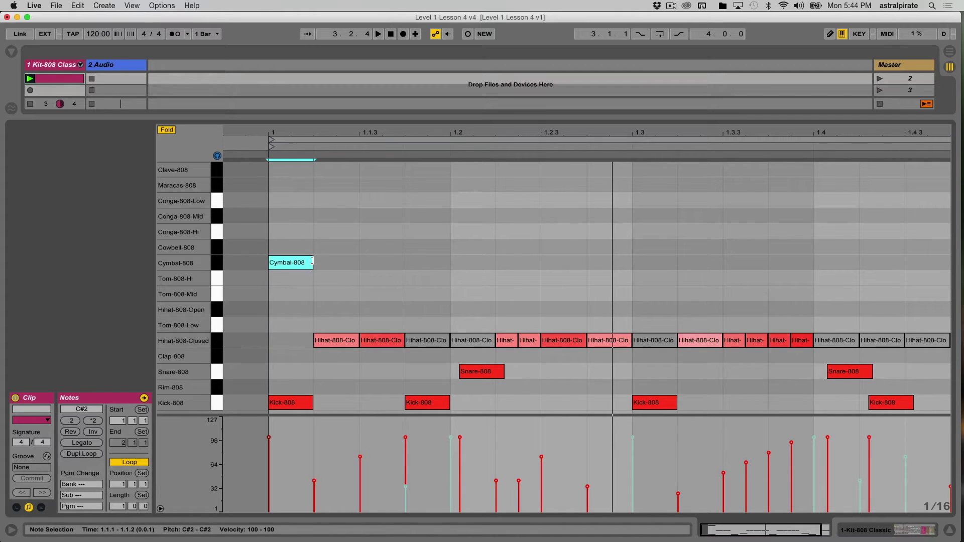
{"action": "left_click", "coordinate": [341, 265]}
{"action": "left_click", "coordinate": [295, 267]}
{"action": "key", "text": "0"}
{"action": "left_click", "coordinate": [296, 275]}
{"action": "left_click", "coordinate": [294, 267]}
{"action": "key", "text": "0"}
Play the clip and drag the cymbal note's velocity down to 70.
{"action": "key", "text": "space"}
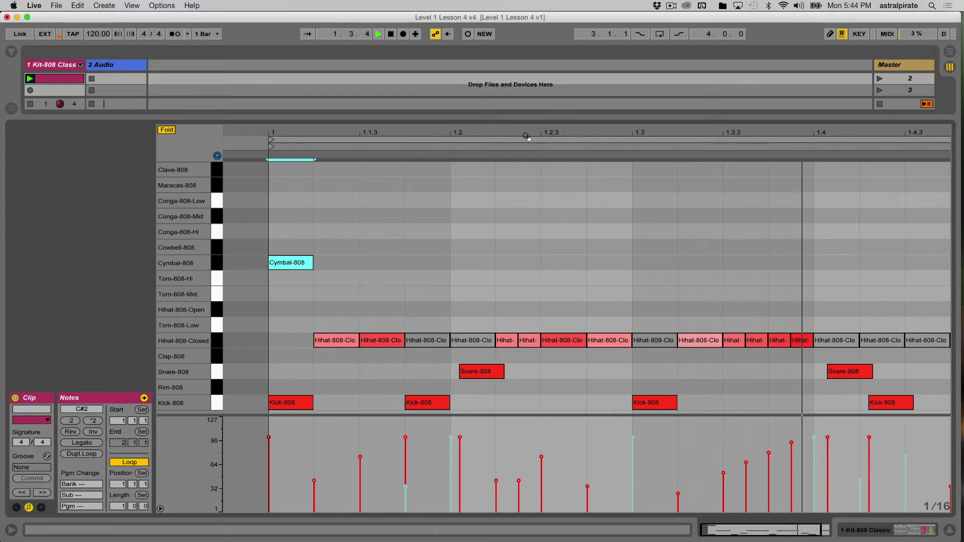
{"action": "left_click_drag", "start_coordinate": [527, 137], "coordinate": [527, 131]}
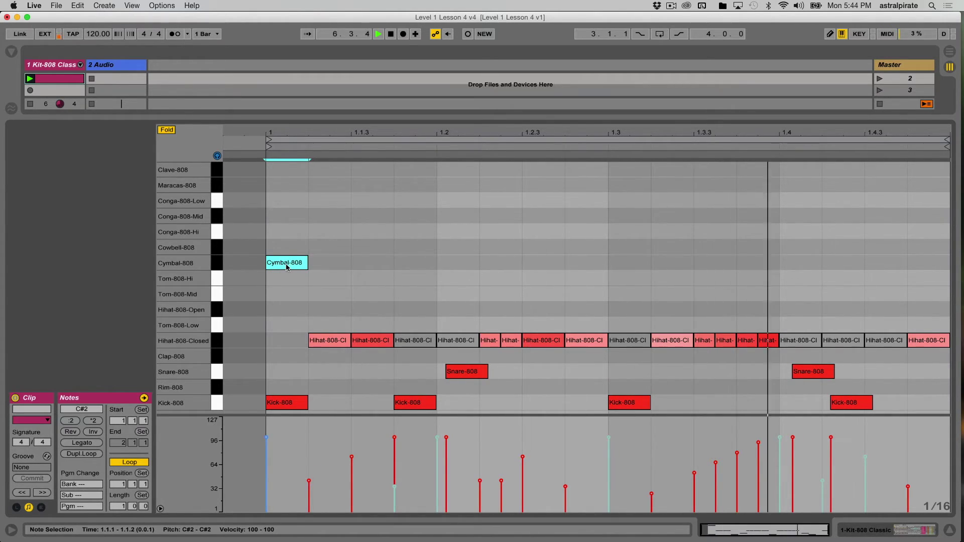
{"action": "left_click_drag", "start_coordinate": [287, 268], "coordinate": [286, 264]}
{"action": "left_click_drag", "start_coordinate": [288, 264], "coordinate": [287, 279]}
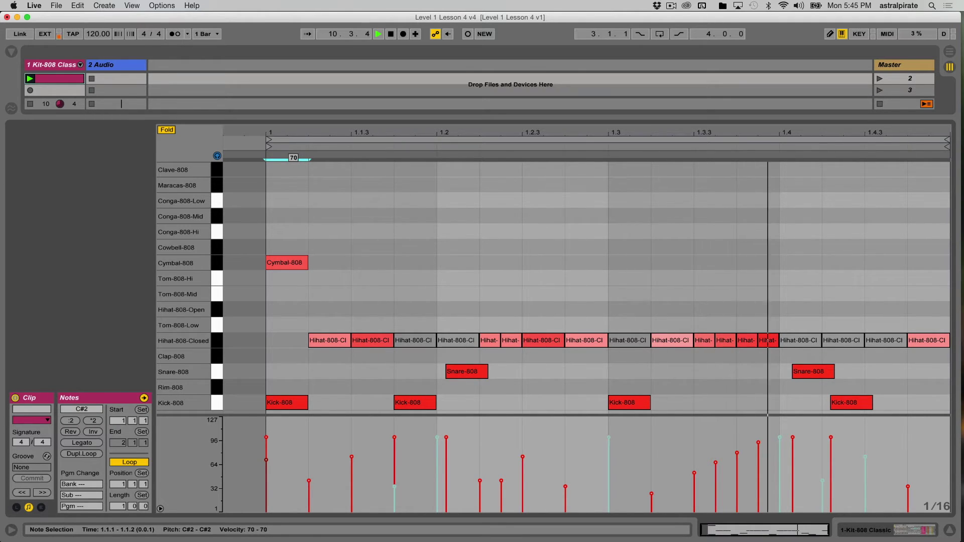
{"action": "left_click", "coordinate": [361, 238]}
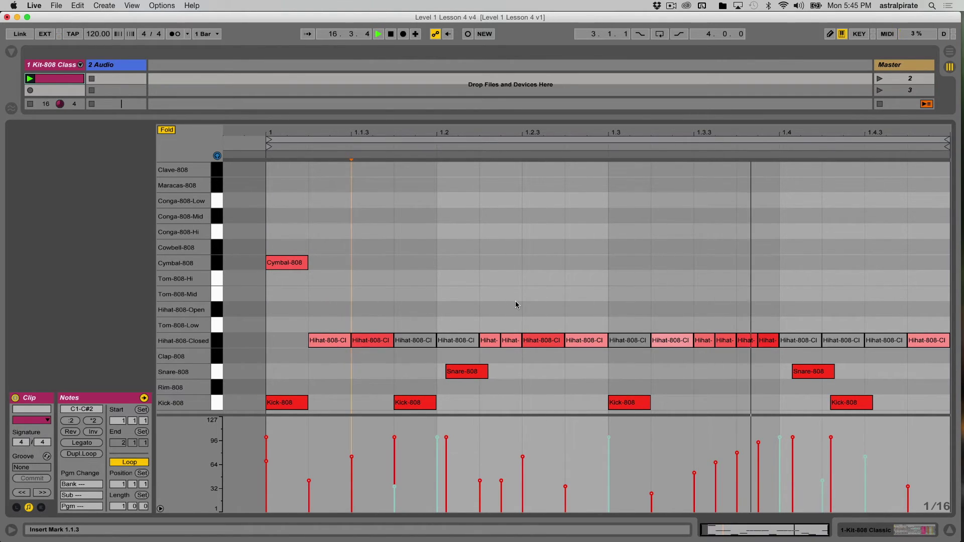
{"action": "key", "text": "super+shift+u"}
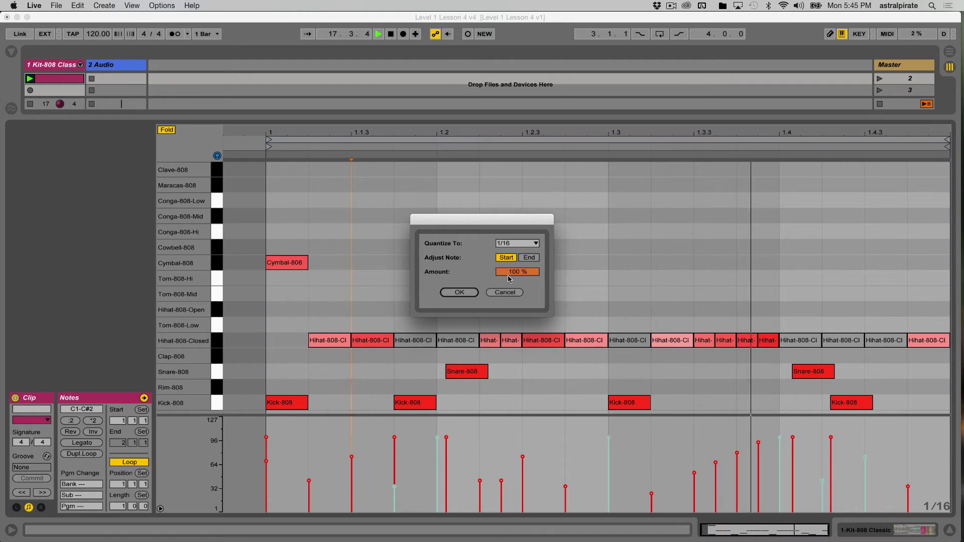
{"action": "left_click_drag", "start_coordinate": [508, 275], "coordinate": [508, 291]}
{"action": "left_click", "coordinate": [460, 293]}
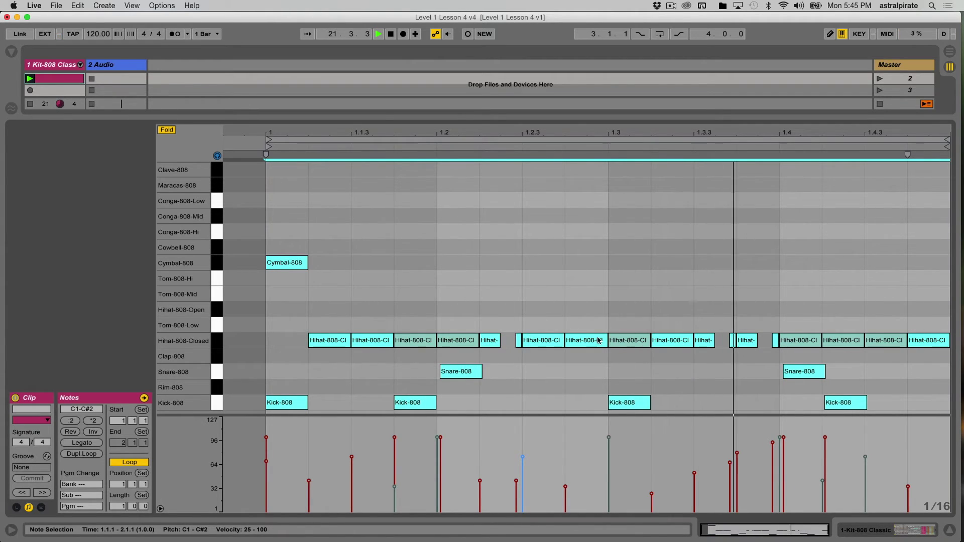
{"action": "key", "text": "super+z"}
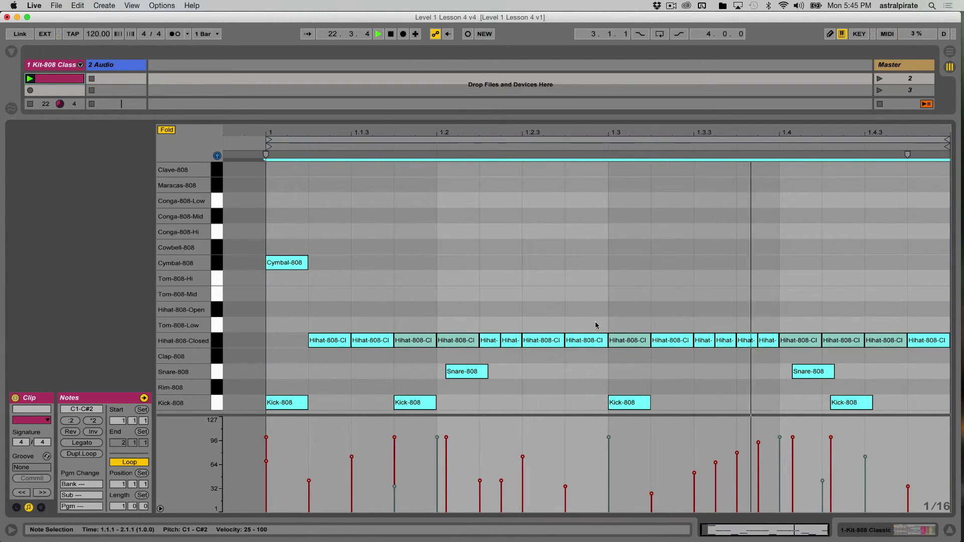
{"action": "left_click", "coordinate": [596, 325]}
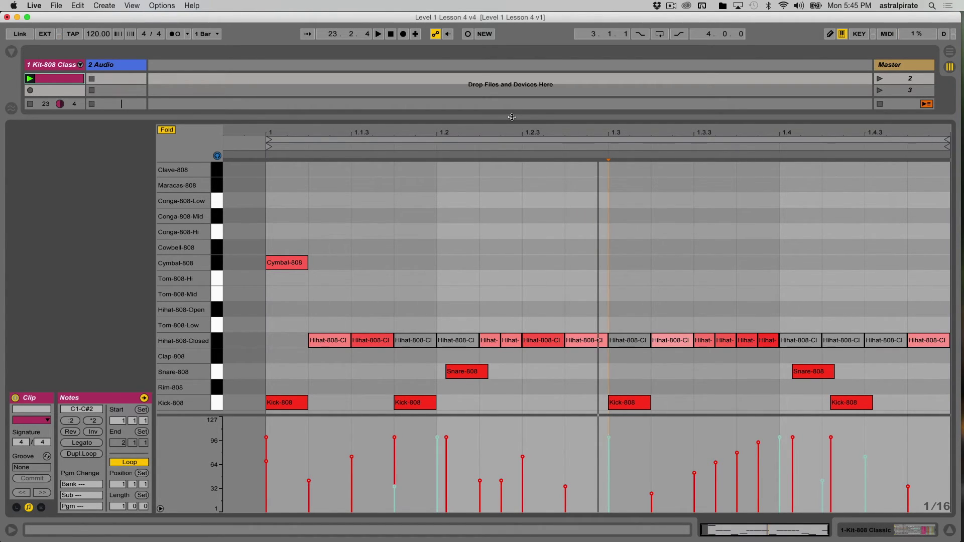
Enlarge the mixer area and note rows, and set Record Quantization to Sixteenth-Note Quantization.
{"action": "left_click_drag", "start_coordinate": [512, 117], "coordinate": [498, 281]}
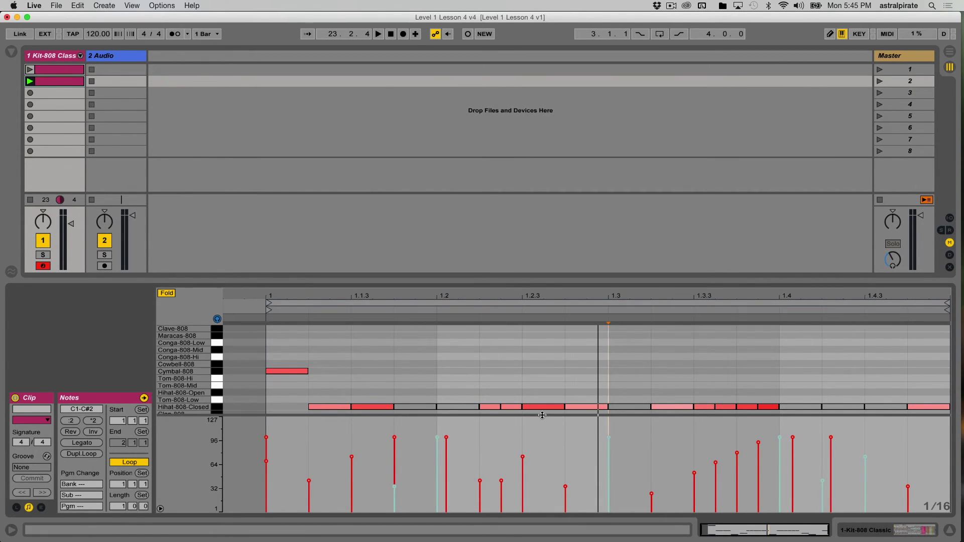
{"action": "left_click_drag", "start_coordinate": [543, 415], "coordinate": [544, 480]}
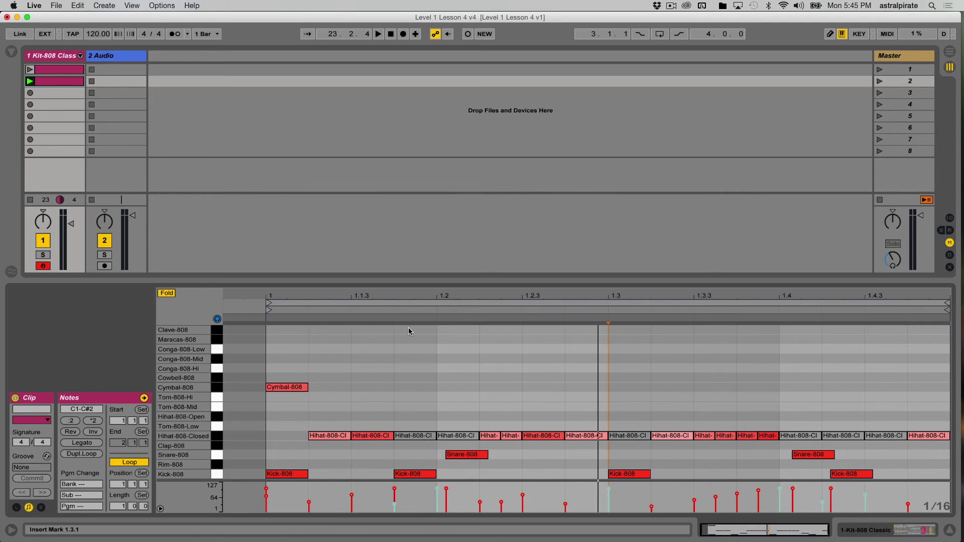
{"action": "left_click", "coordinate": [79, 6]}
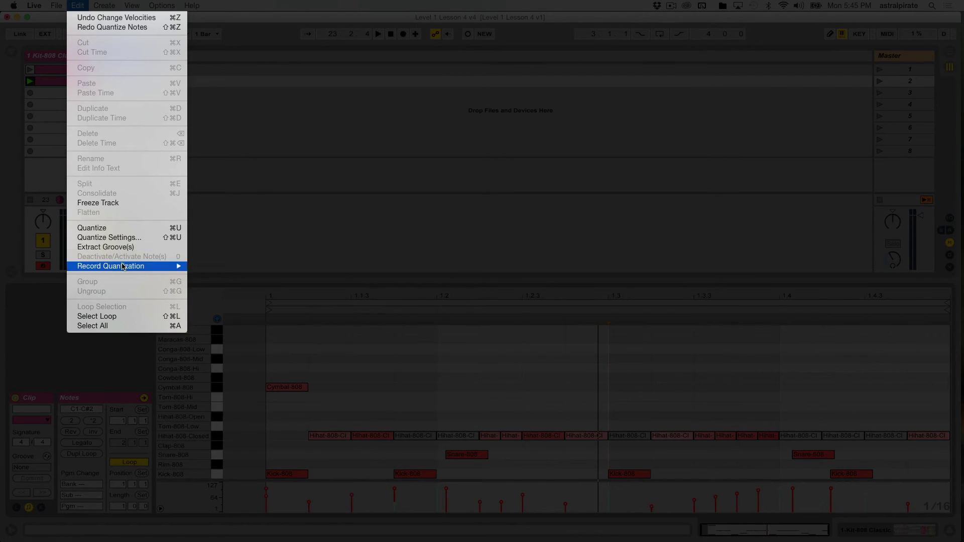
{"action": "mouse_move", "coordinate": [122, 266]}
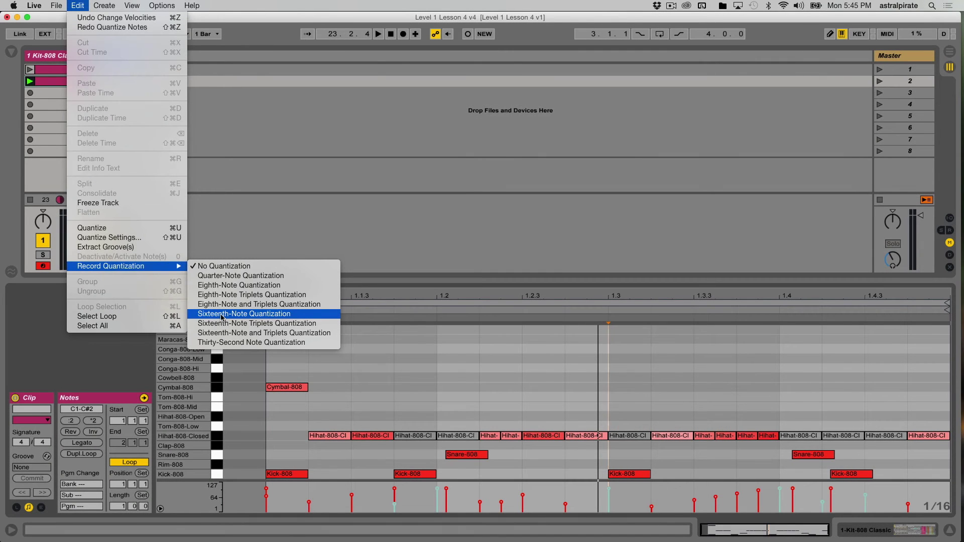
{"action": "left_click", "coordinate": [221, 315]}
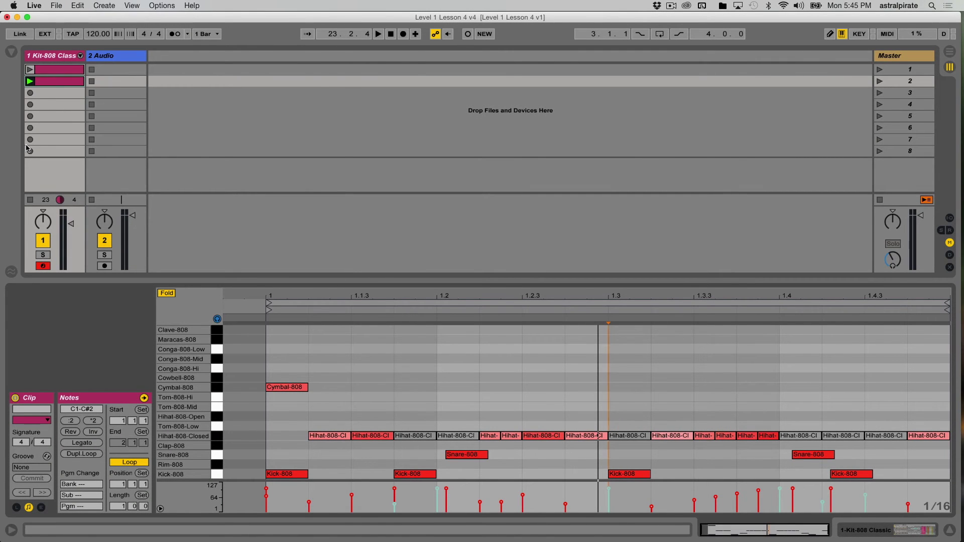
{"action": "left_click", "coordinate": [43, 104]}
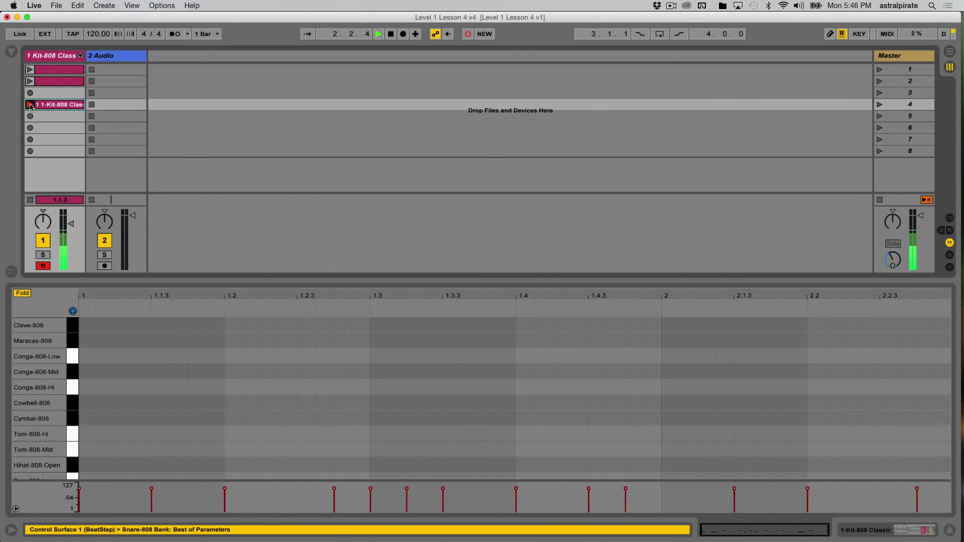
Finish the kick/snare recording in slot 4, then overdub hi-hats by toggling Session Record on and off.
{"action": "left_click", "coordinate": [30, 105]}
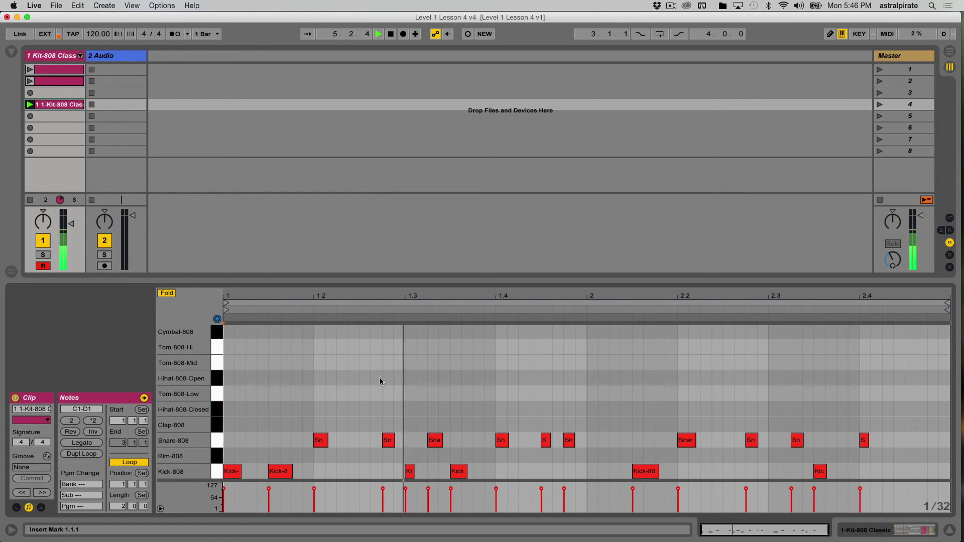
{"action": "left_click", "coordinate": [468, 35]}
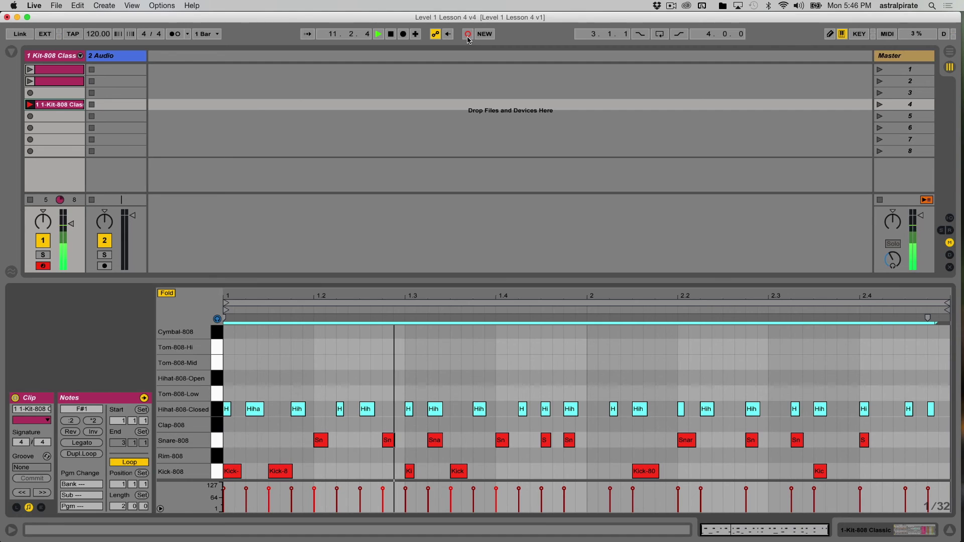
{"action": "left_click", "coordinate": [468, 35]}
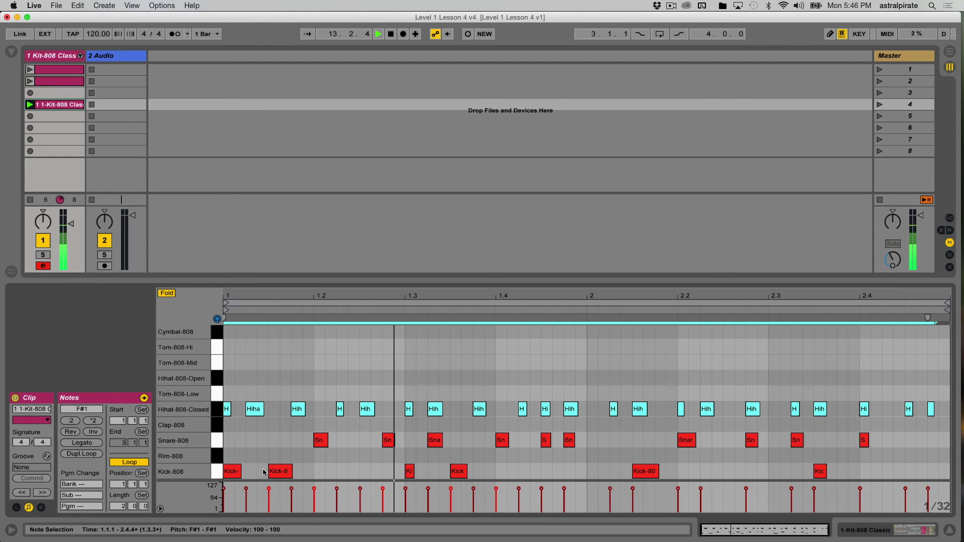
Select the recorded hi-hat notes, drag their velocity down to 40, and deselect.
{"action": "left_click", "coordinate": [247, 490]}
{"action": "left_click_drag", "start_coordinate": [247, 491], "coordinate": [247, 503]}
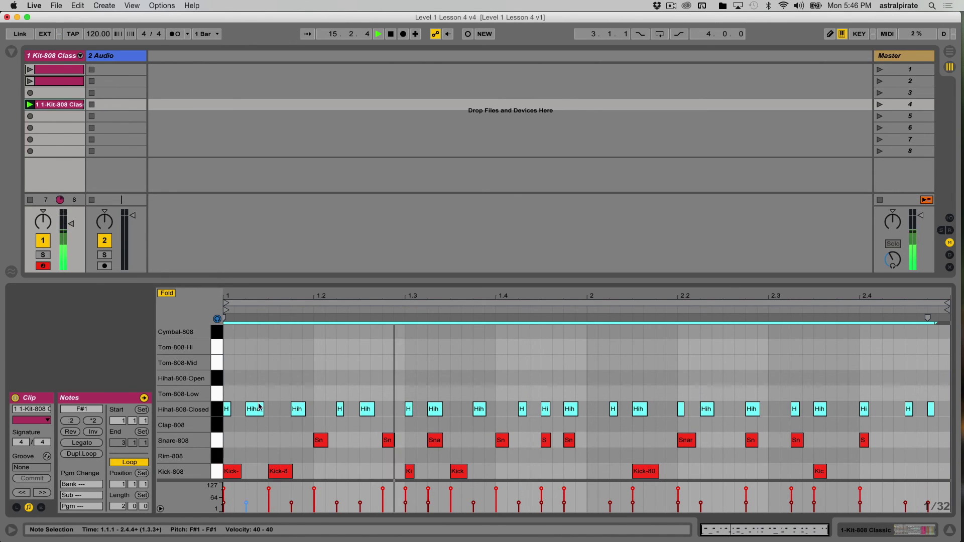
{"action": "left_click", "coordinate": [270, 364]}
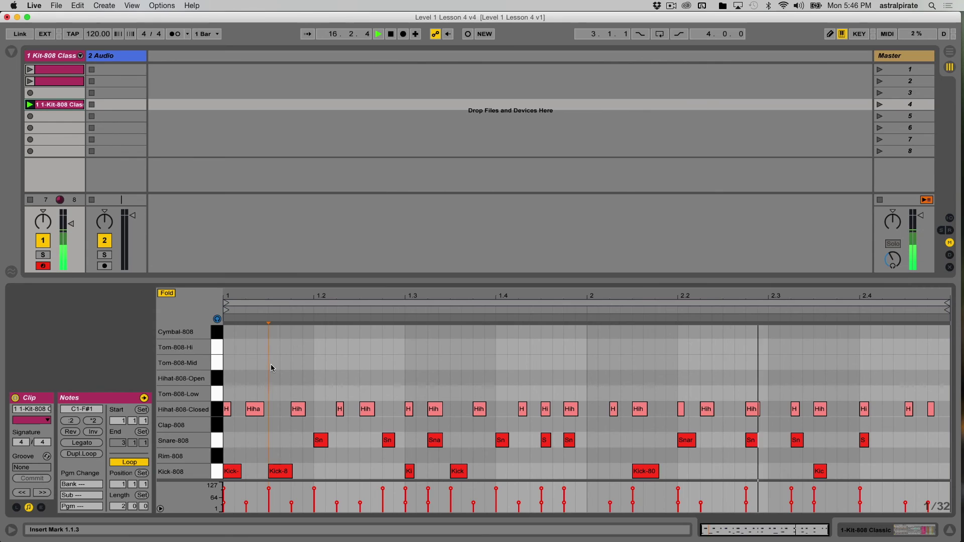